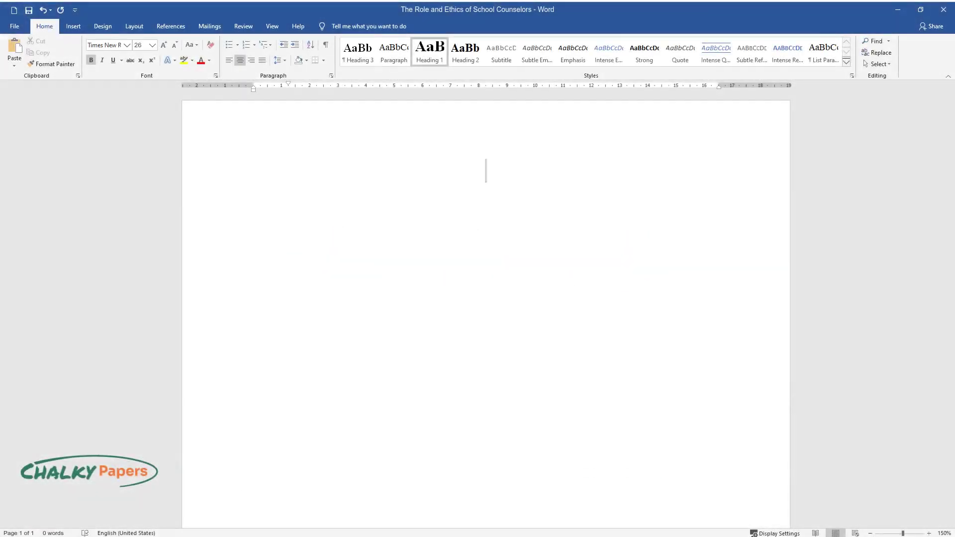
Step: Type the centred essay title 'The Role and Ethics of School Counselors' at the top of the page
text(The Role and)
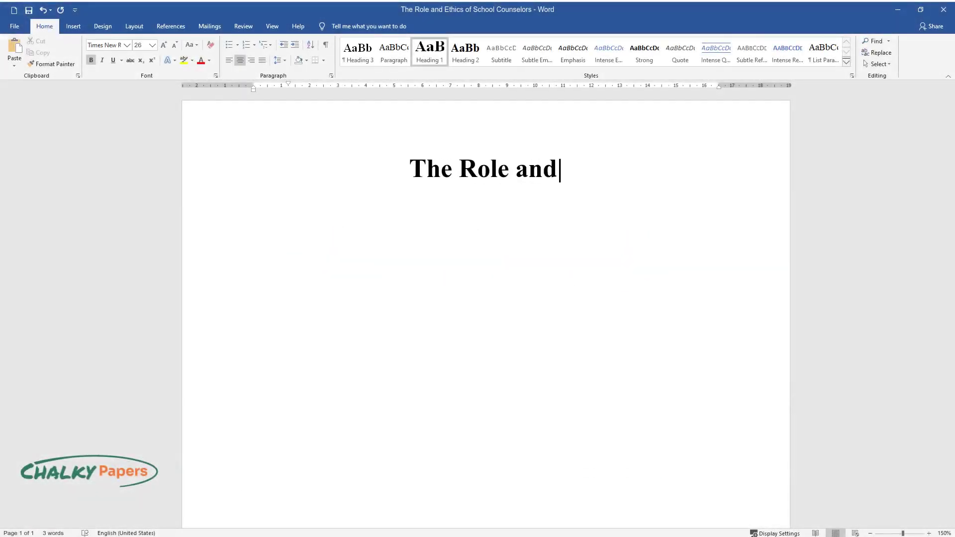
text( Ethics of School Counselors)
Step: Write the first body paragraph about the four-year high school counselor, ending 'management, assessment, and delivery.'
key(Return)
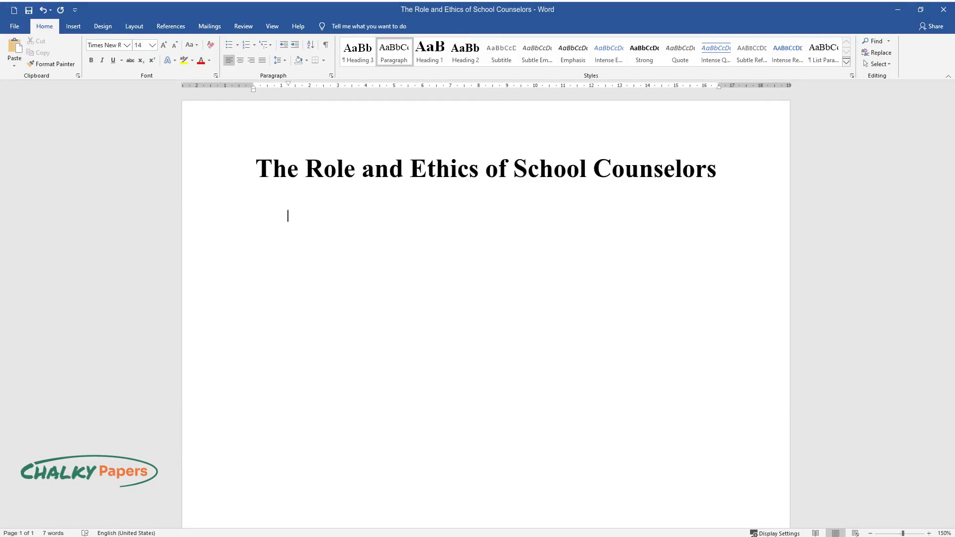
text(I engaged a schoo)
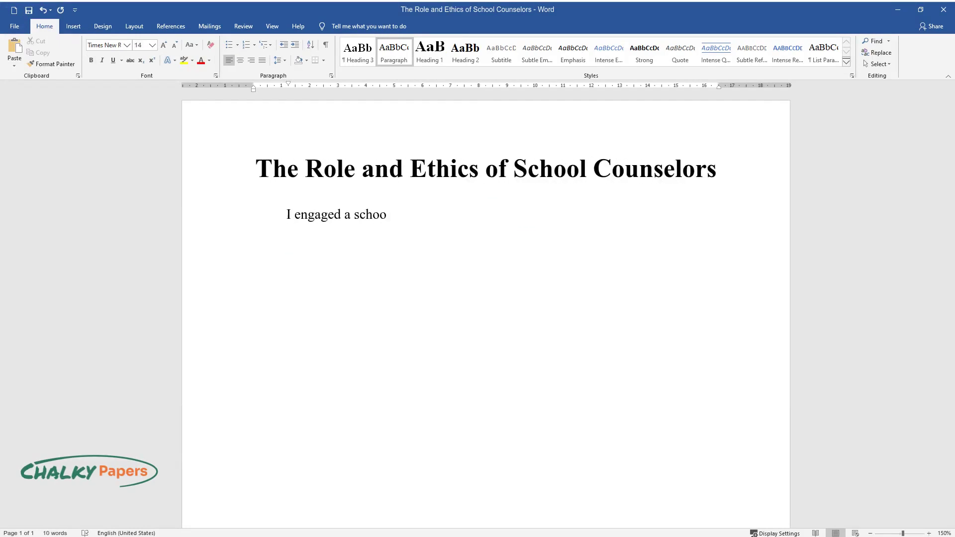
text(l counselor working in the field )
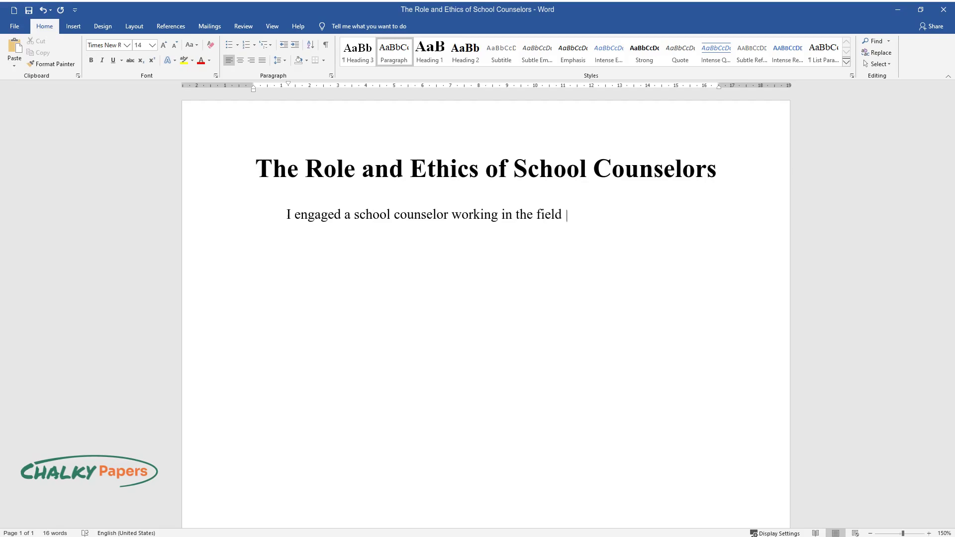
text(for four years in Winter High School in the Guidan)
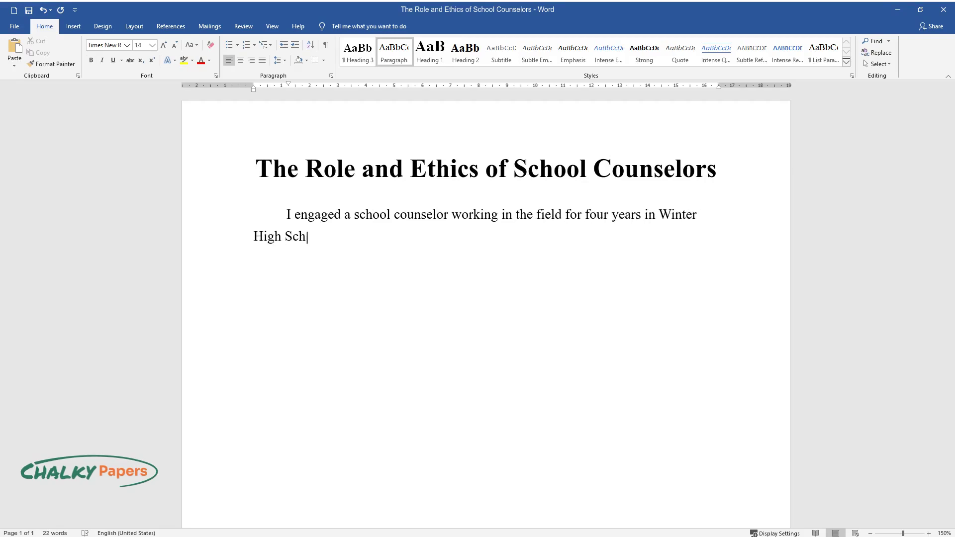
text(ce Counselor Depa)
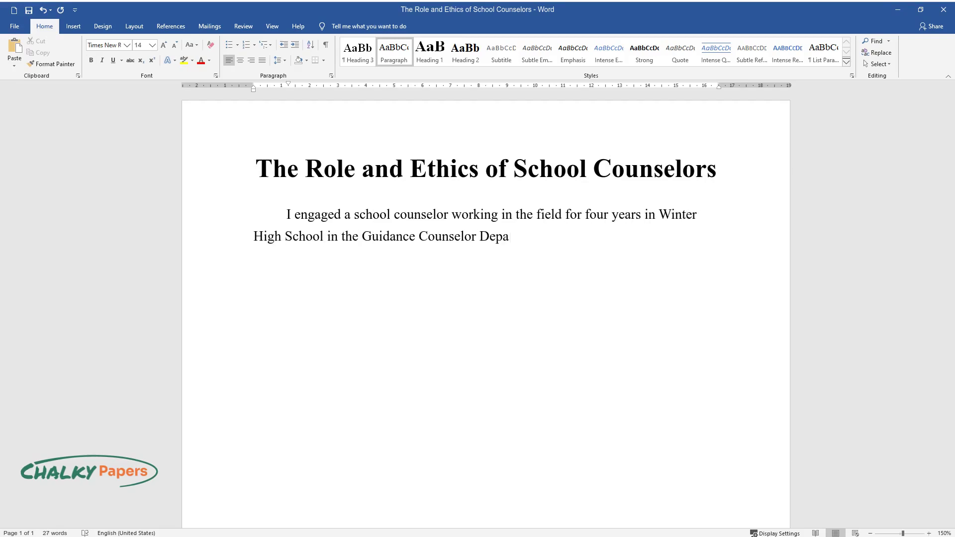
text(rtment. She assisted students who)
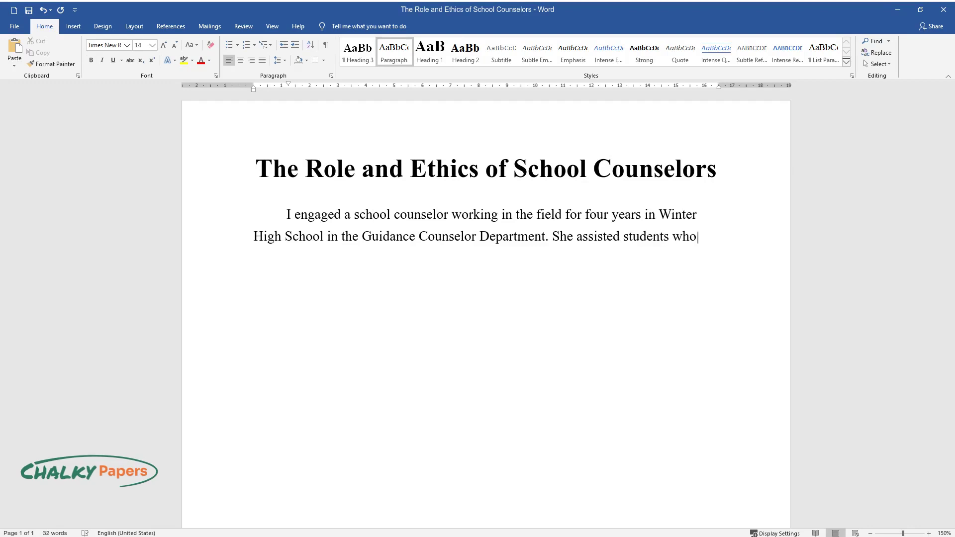
text( struggled academically in grade)
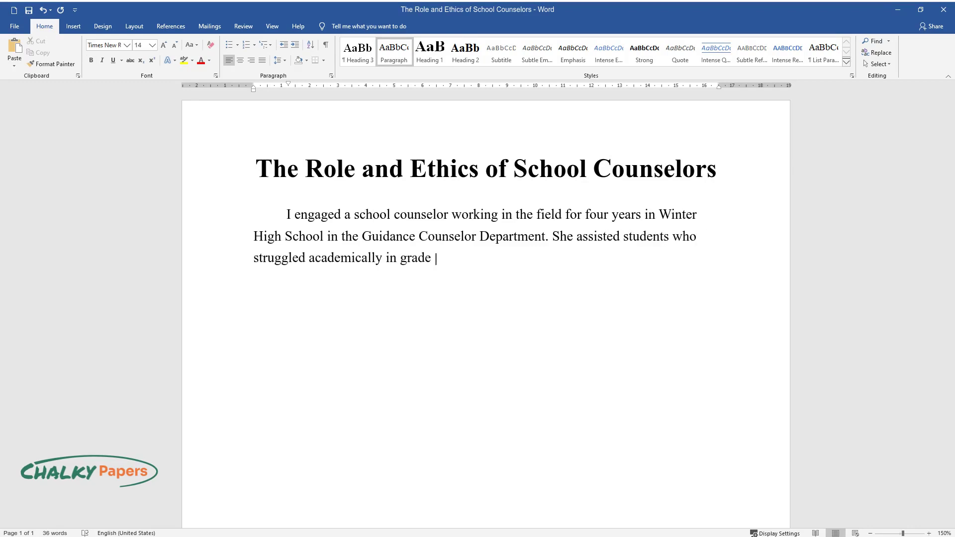
text( levels 10-12. In my opinion, her e)
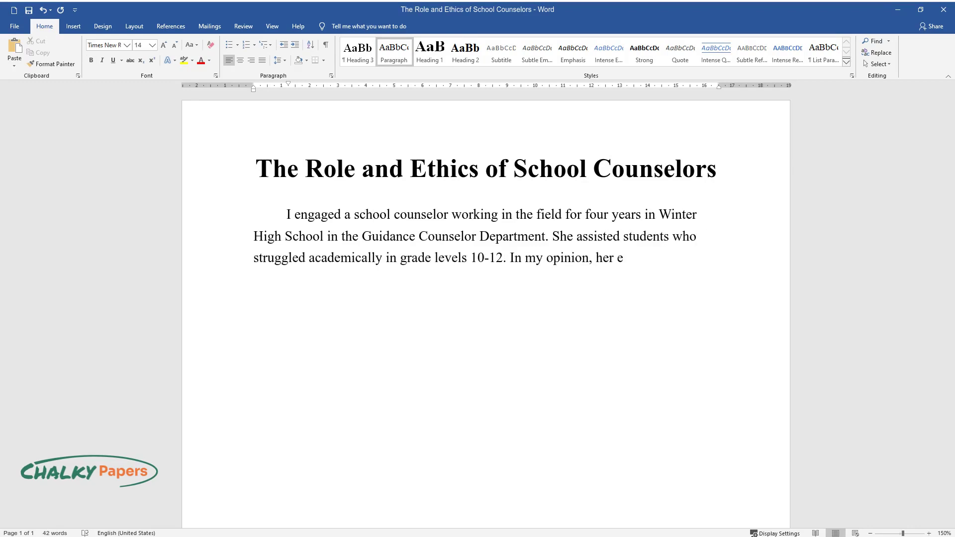
text(fforts are to develop a future world wher)
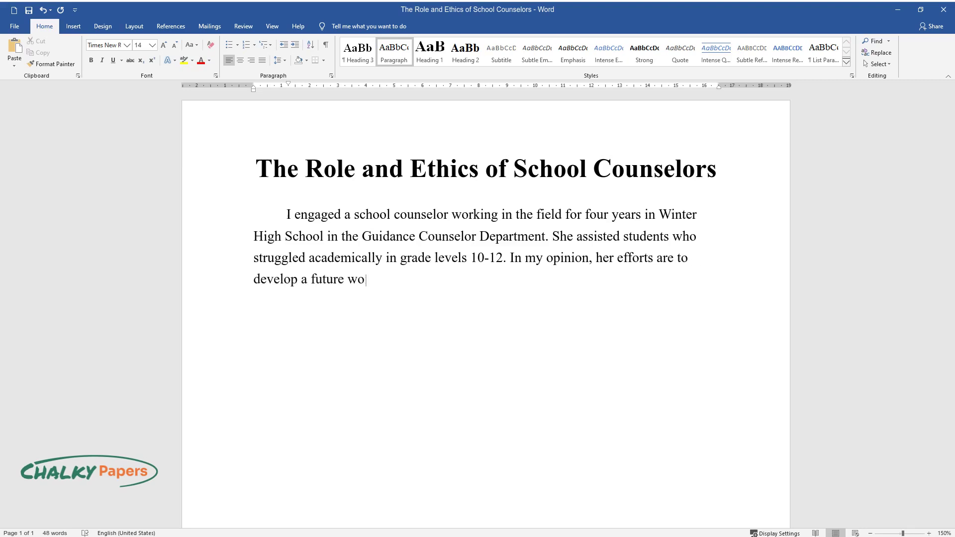
text(e students grow. To improve the outcome of students, school )
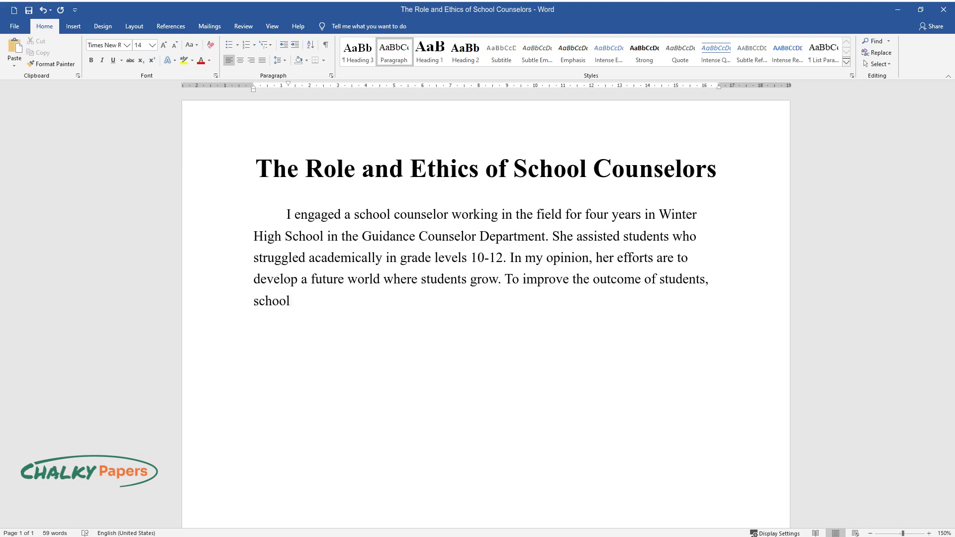
text(counselors came up with school c)
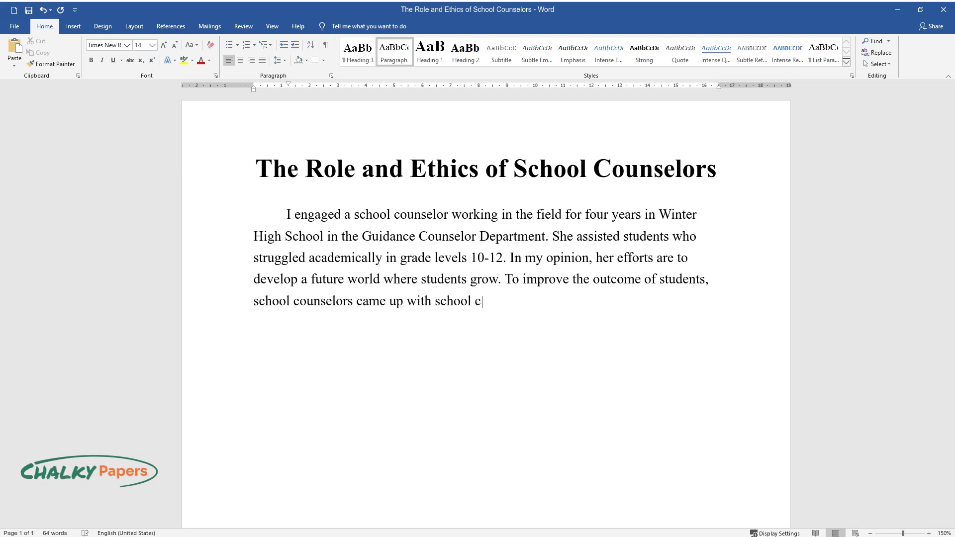
text(ounseling programs and deployed t)
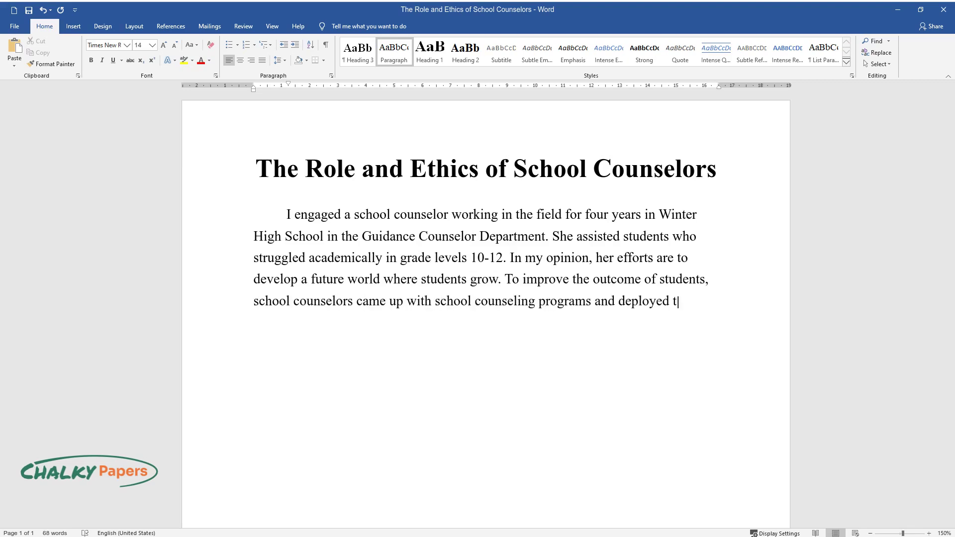
text(hem. Teenagers are greatly affected by mental heal)
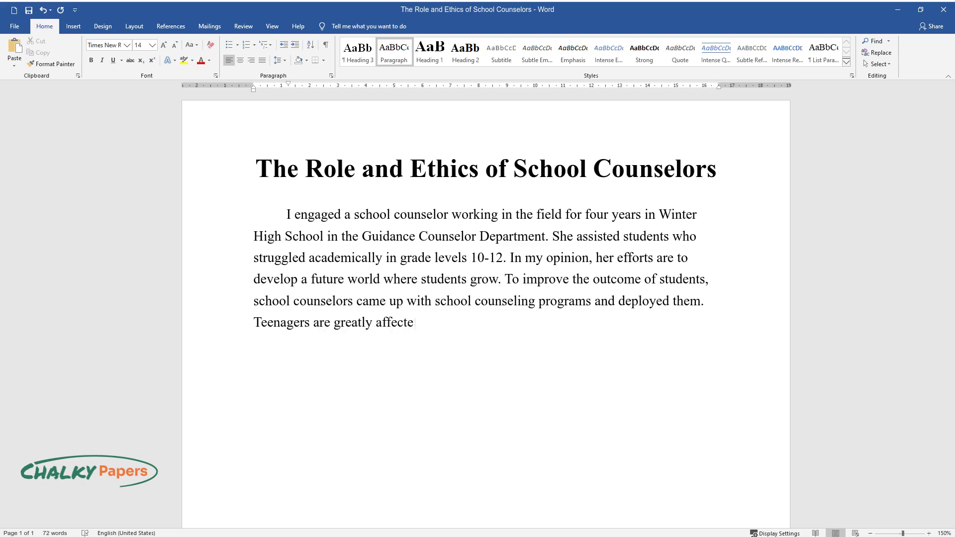
text(th and challenges)
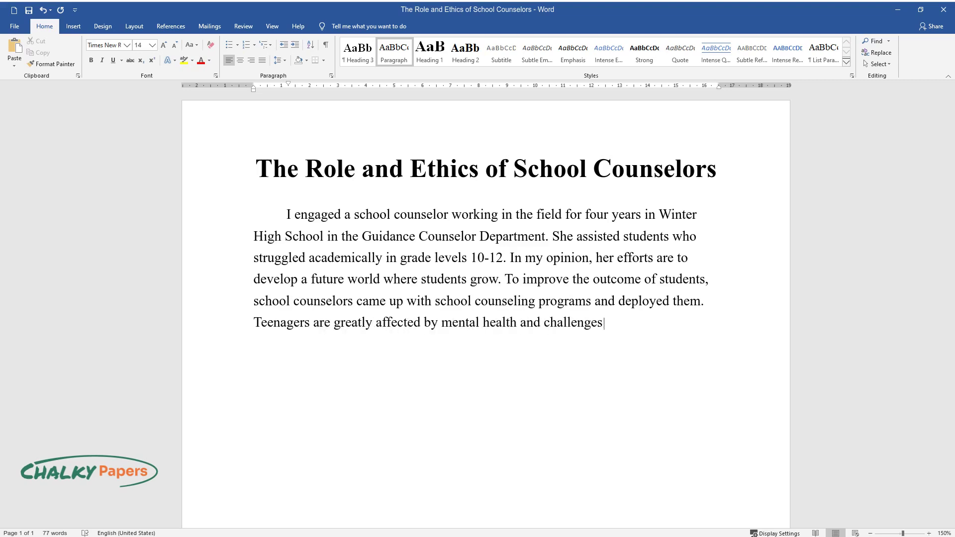
text(. Their attainment can be affected. These)
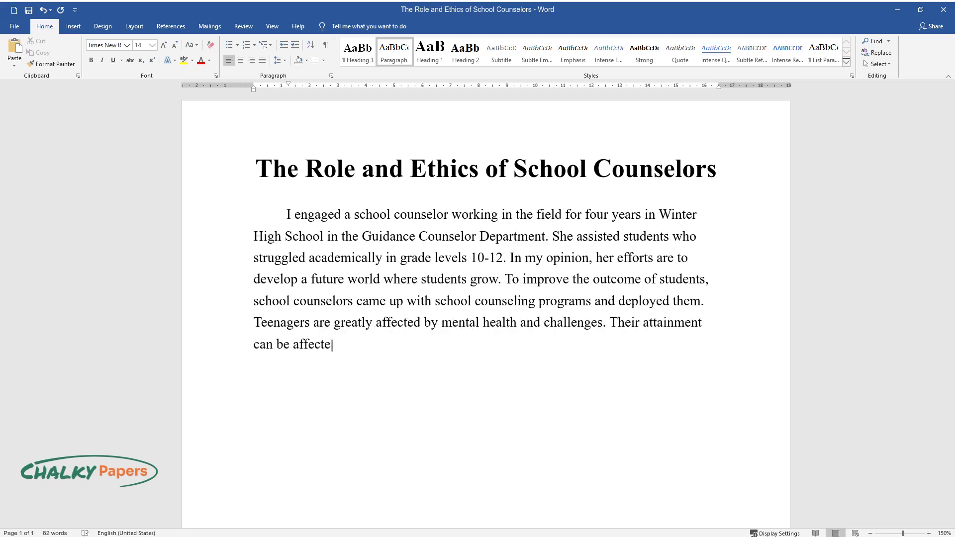
text( affected students will be)
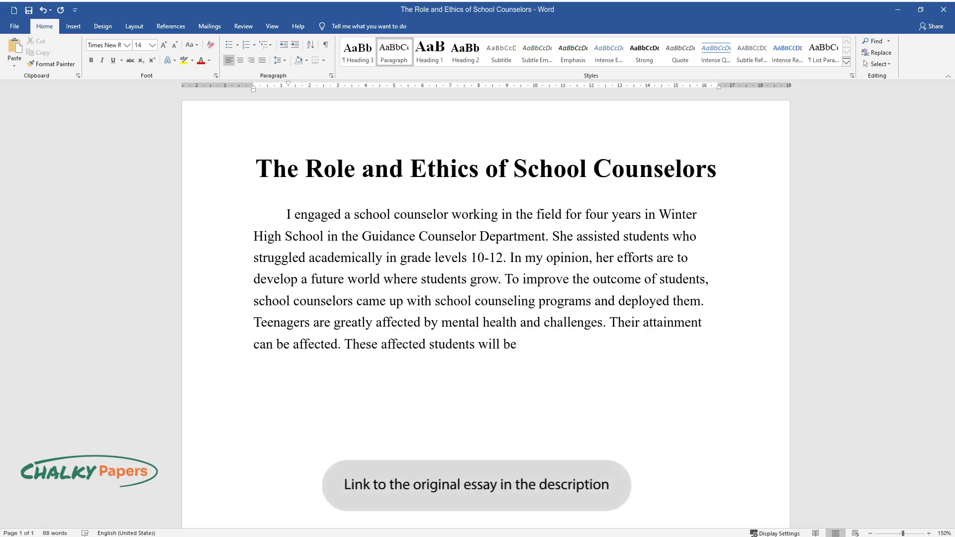
text( unable to respond effectively to)
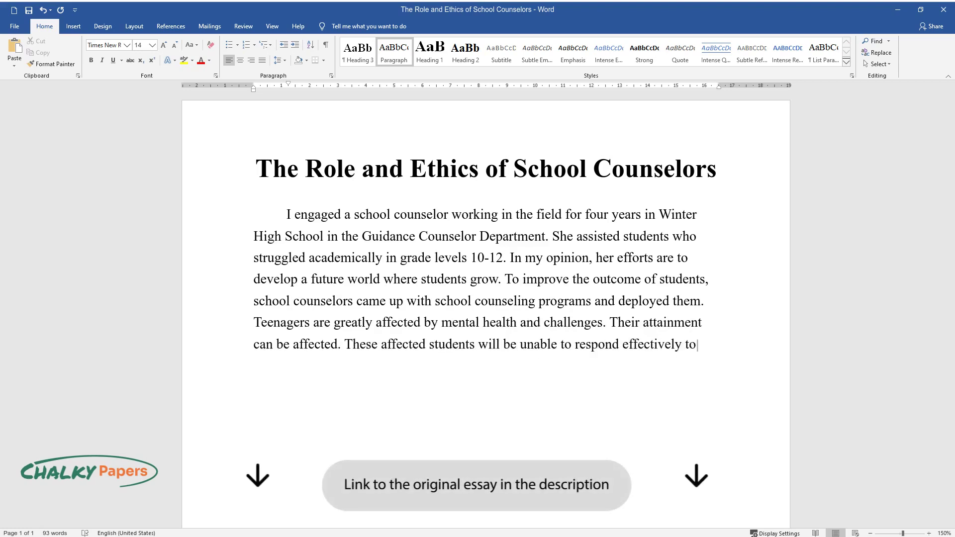
text( high-pressure expectations of as)
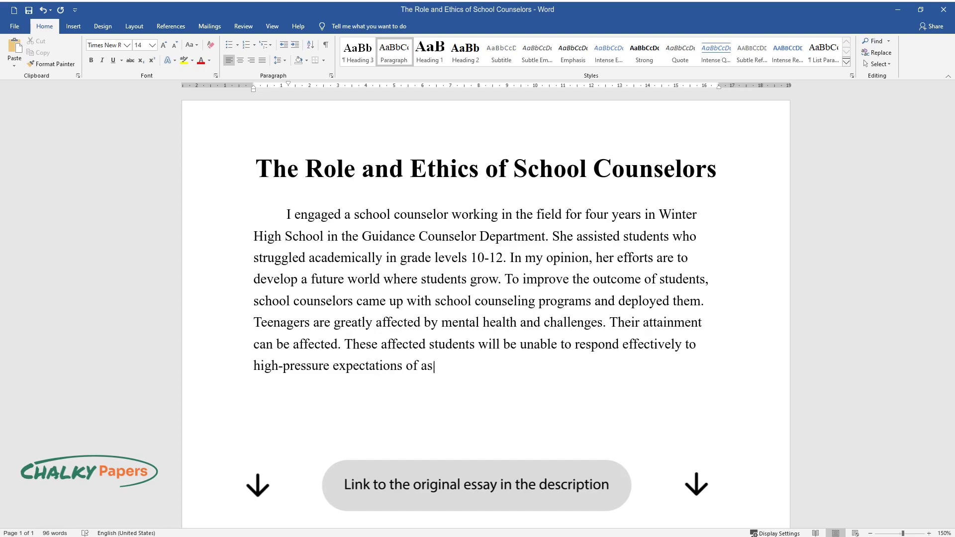
text(signments and exams. She connected)
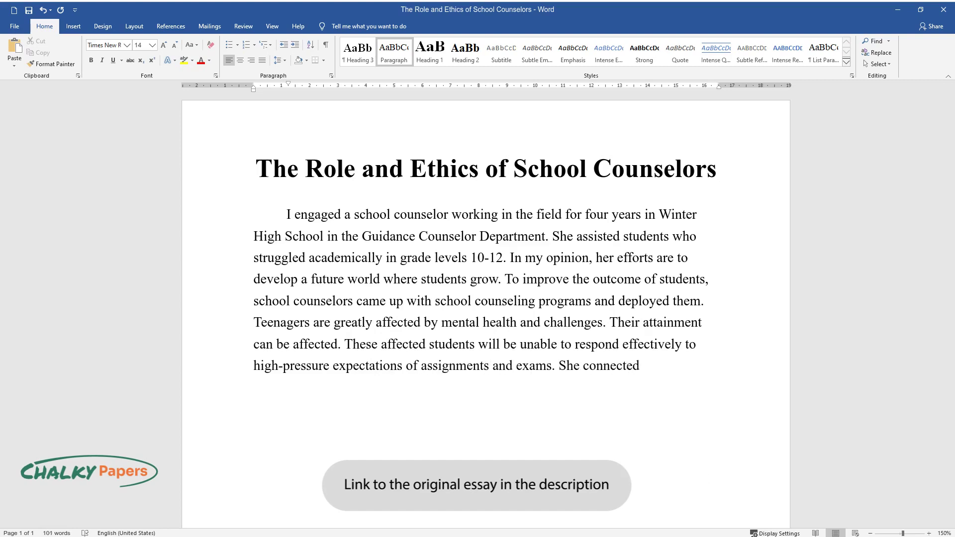
text( the school counseling programs t)
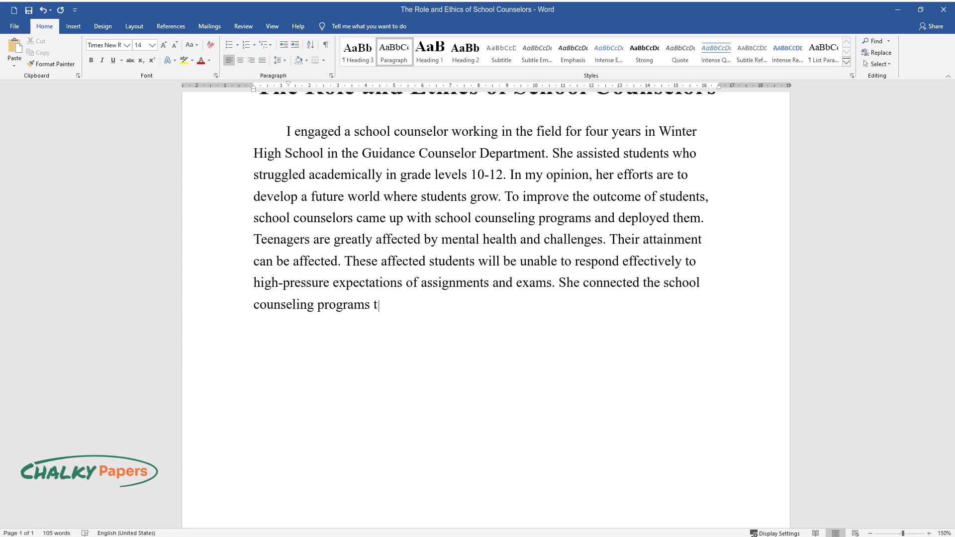
text(o the school's improvement plan a)
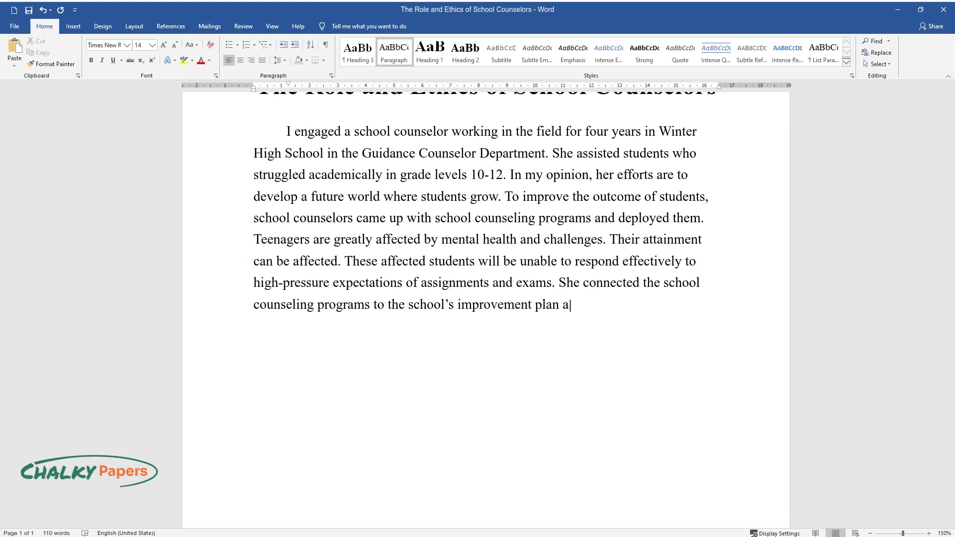
text(nd academic mission. It is a prerequisite for them to uphol)
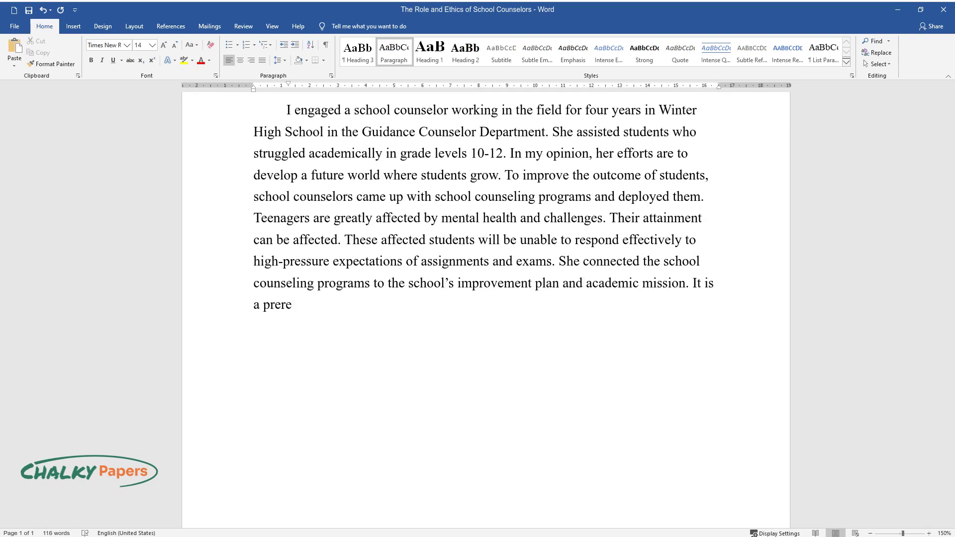
text(d the et)
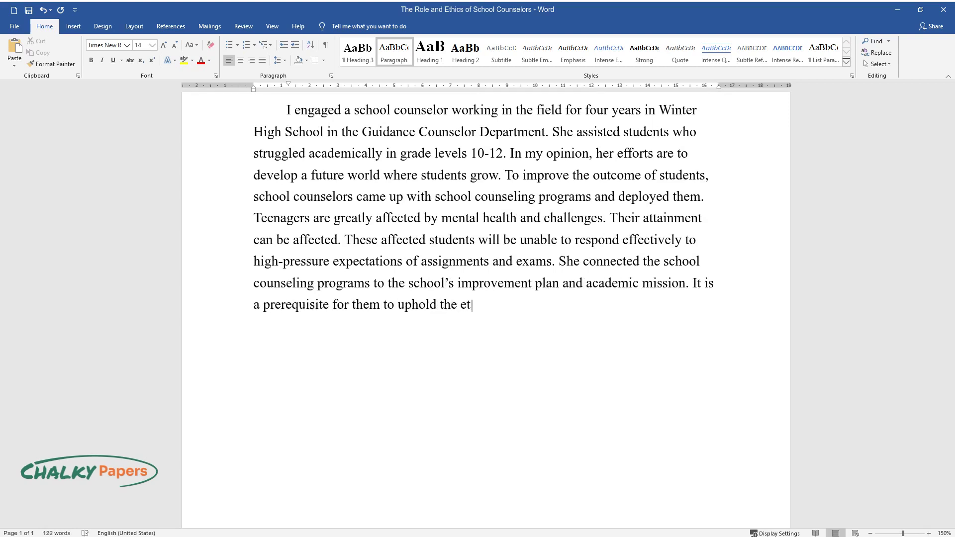
text(hical and professional standards )
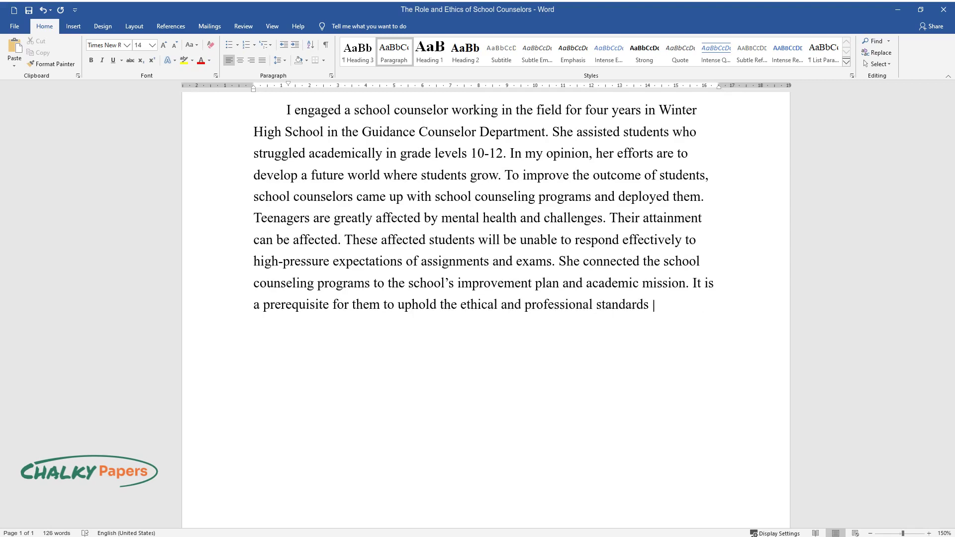
text(of ASCA and promote the school cou)
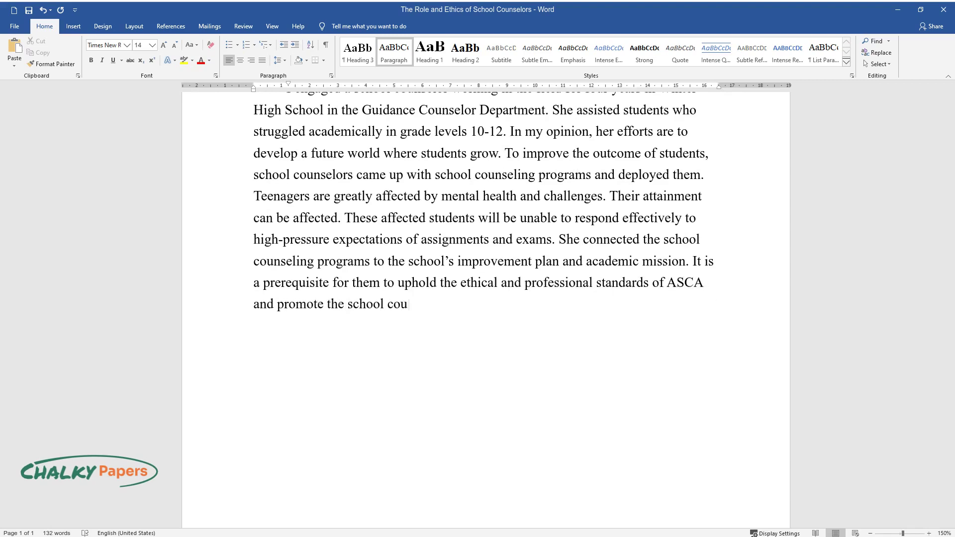
text(nseling program development throu)
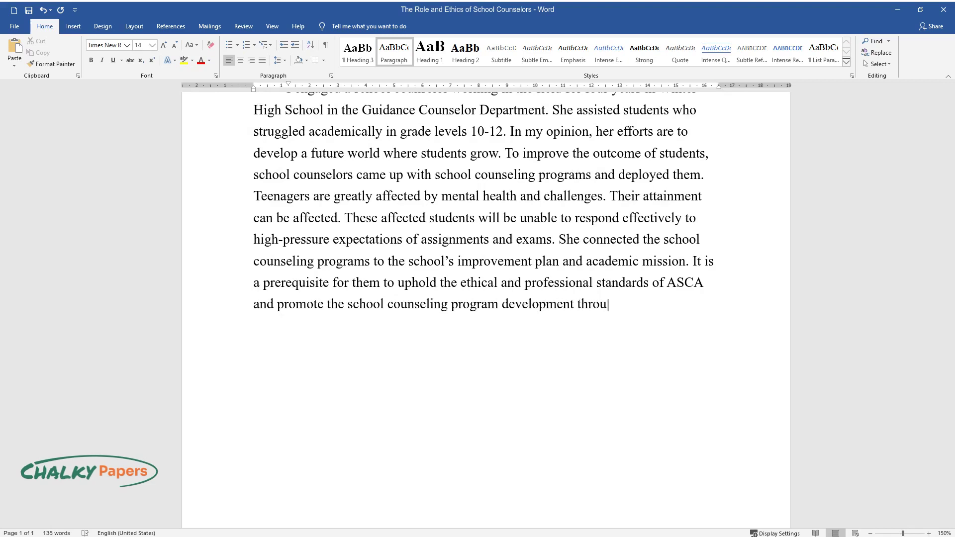
text(gh management, assessment, and de)
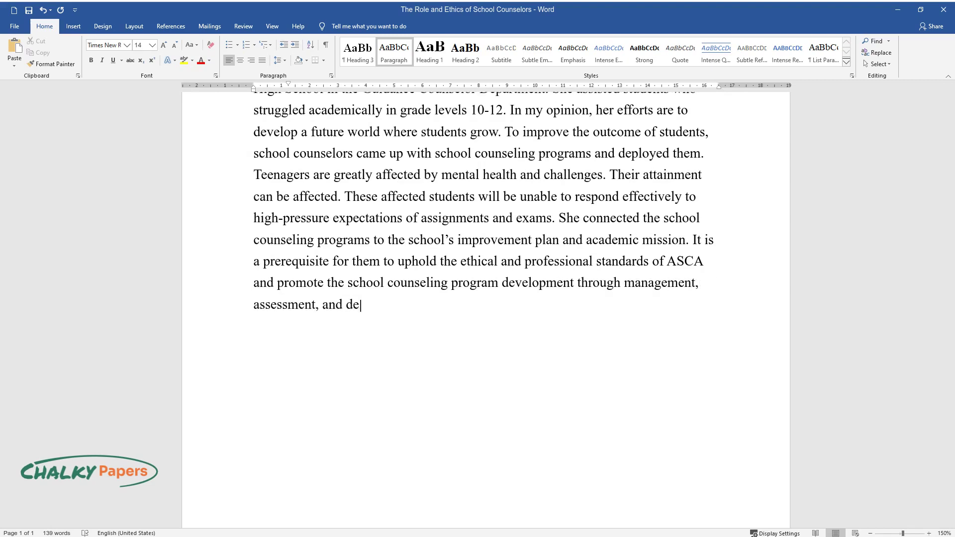
text(livery.)
key(Return)
Step: Write the paragraph beginning 'The school counselor efficiently and effectively managed the school counseling program'
text(Th)
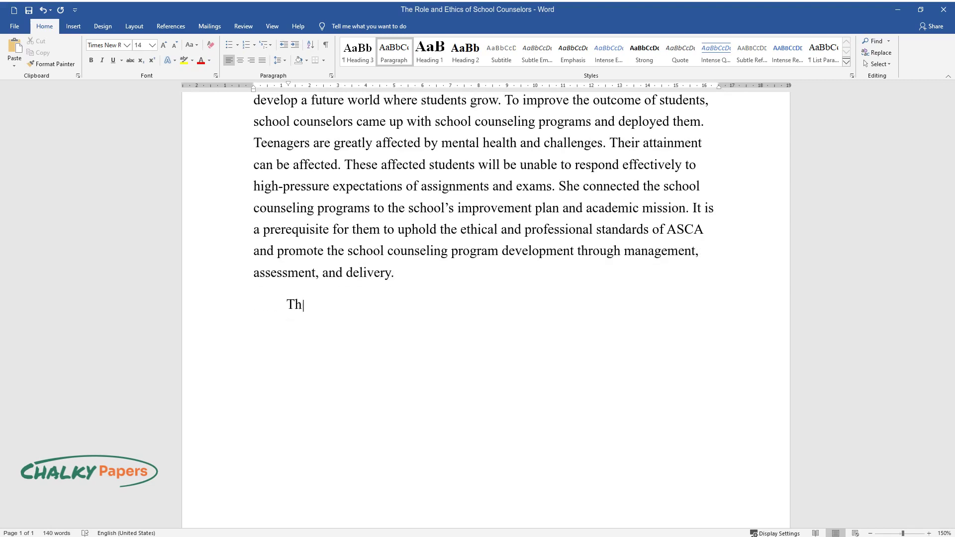
text(e school counselor efficiently and)
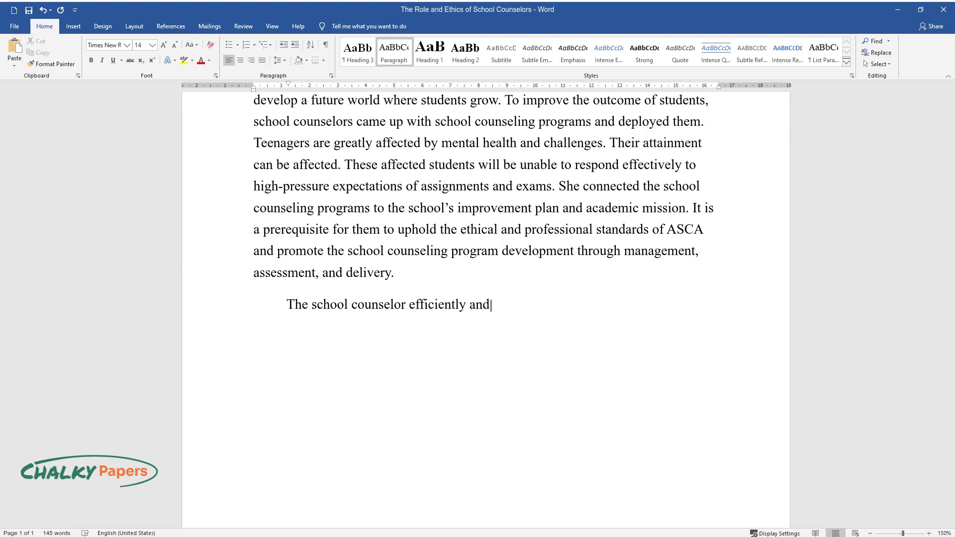
text( effectively managed the school co)
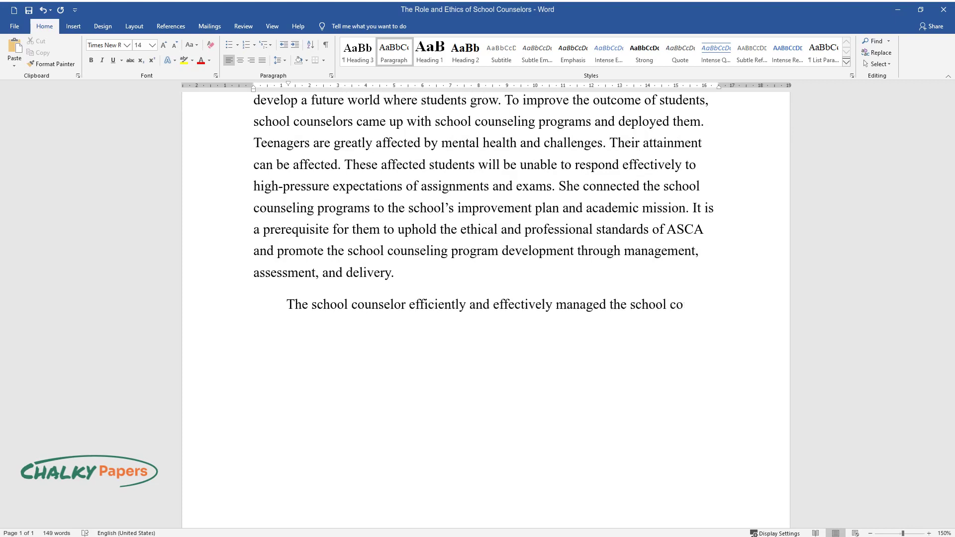
text(unseling program. As the leader, s)
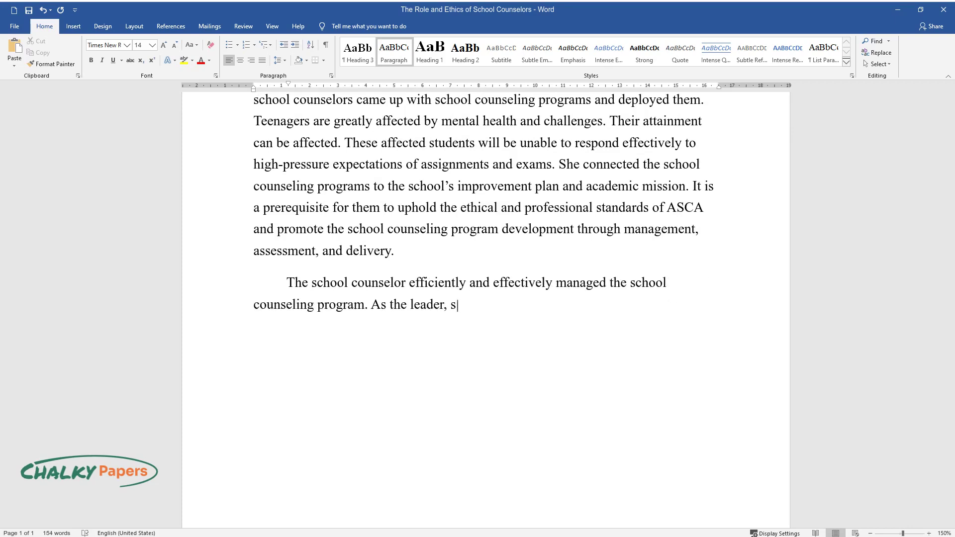
text(he spent ample time conversing wit)
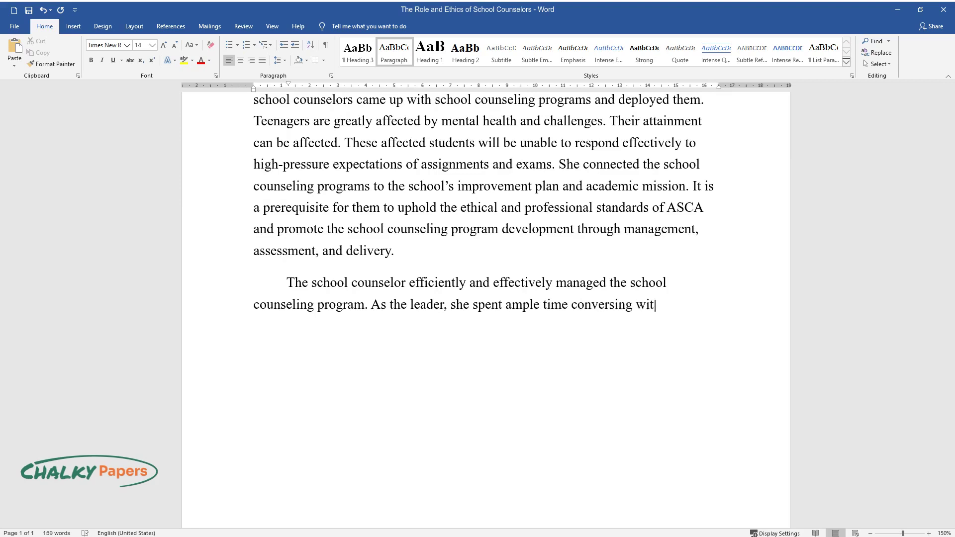
text(h parents, teachers, administrator)
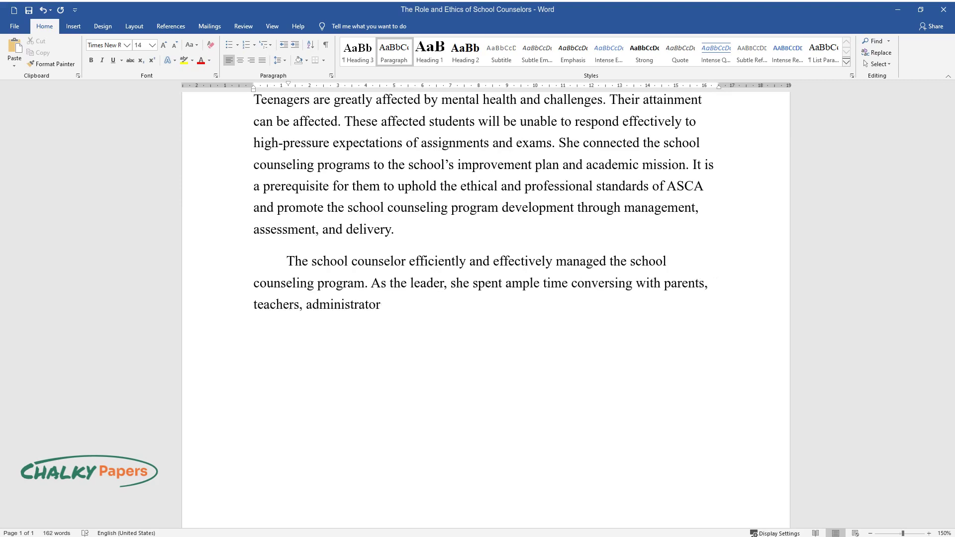
text(s, and the dean to determine the )
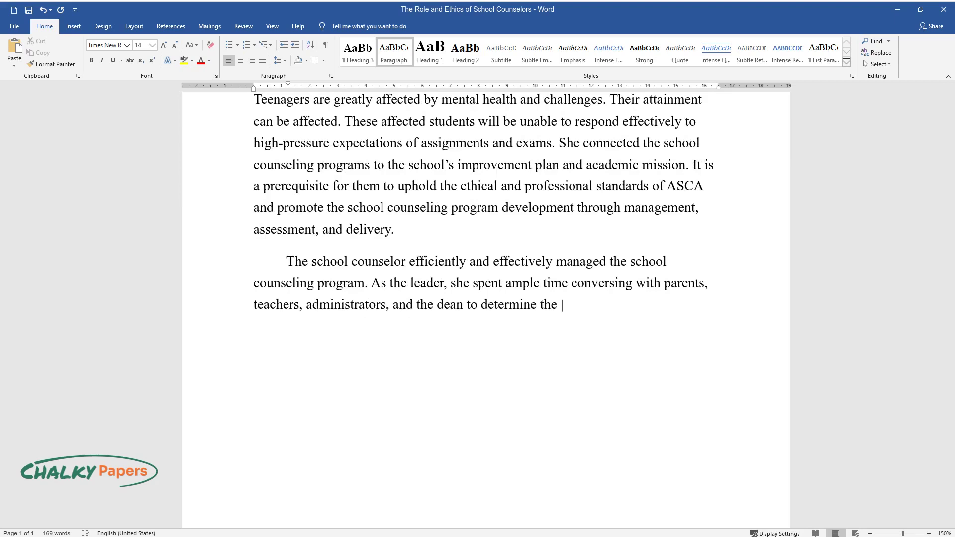
text(best interests of the students. I believe that she )
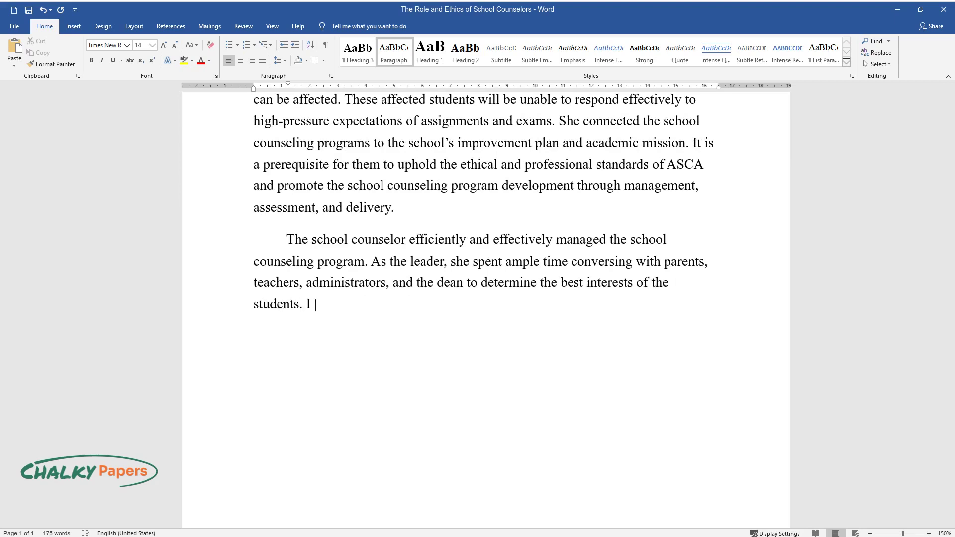
text(used the program)
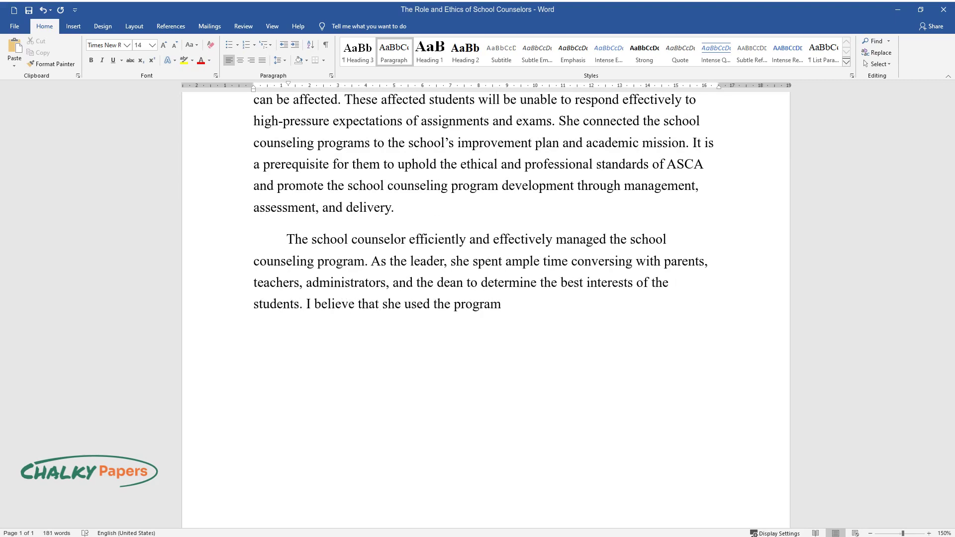
text( focus and planning tools to pave t)
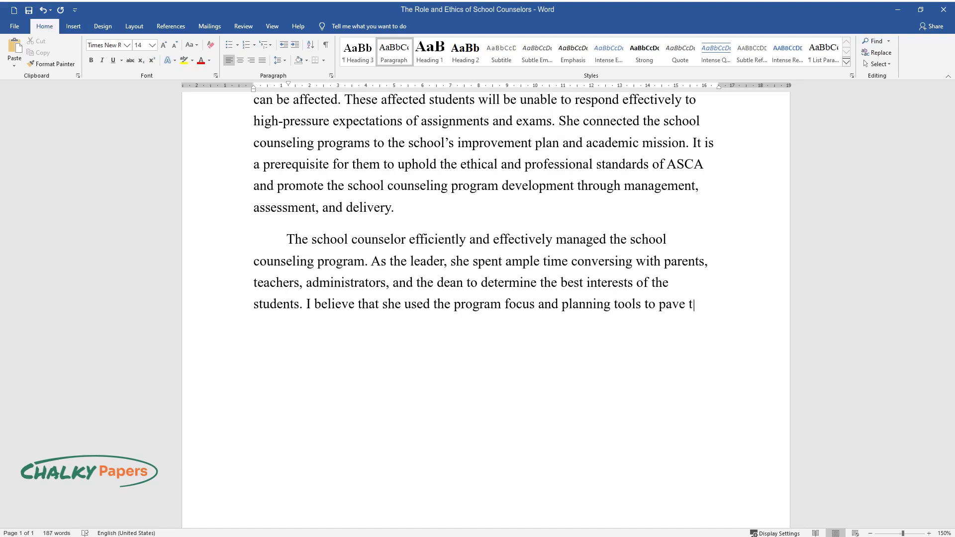
text(he way for implementing and design)
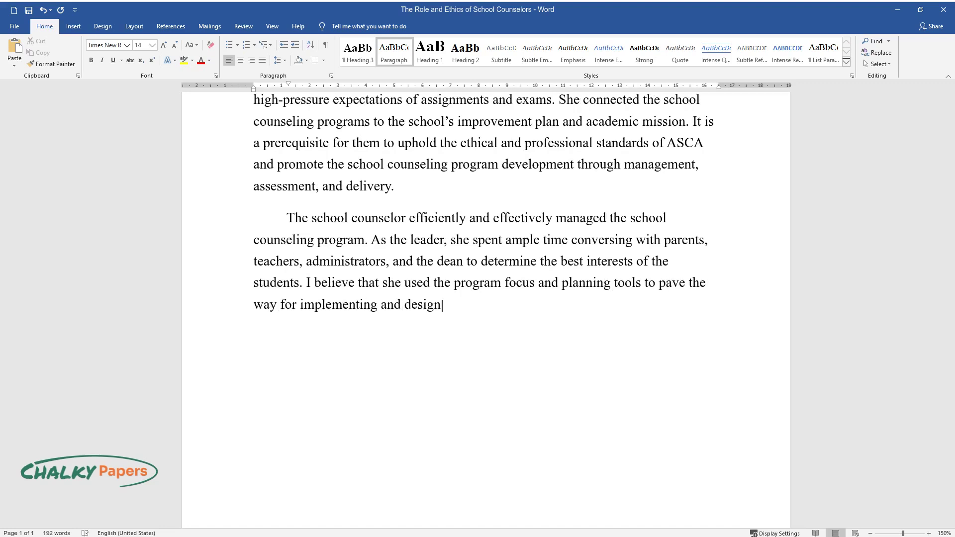
text(ing a school counseling program th)
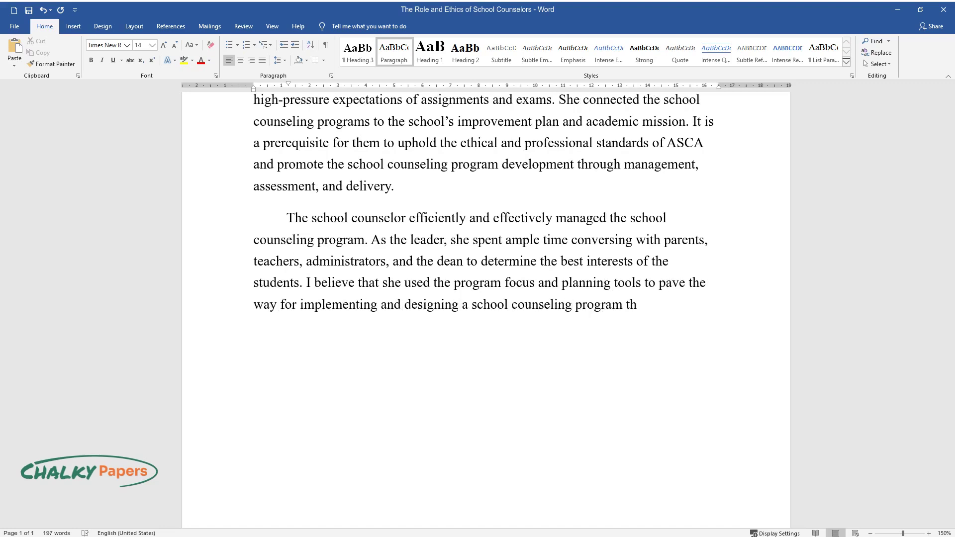
text(at obtains incredible results. Pro)
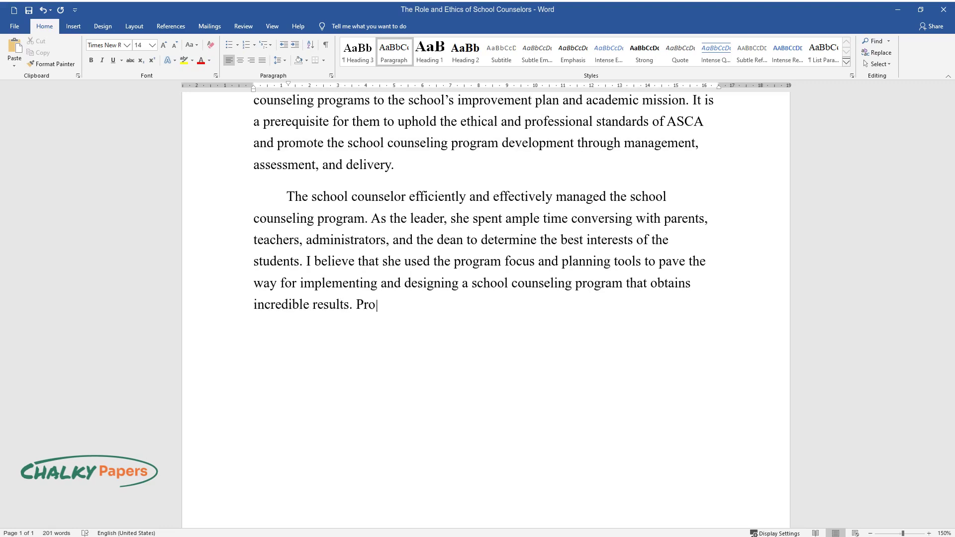
text(gram focus deals with beliefs, vis)
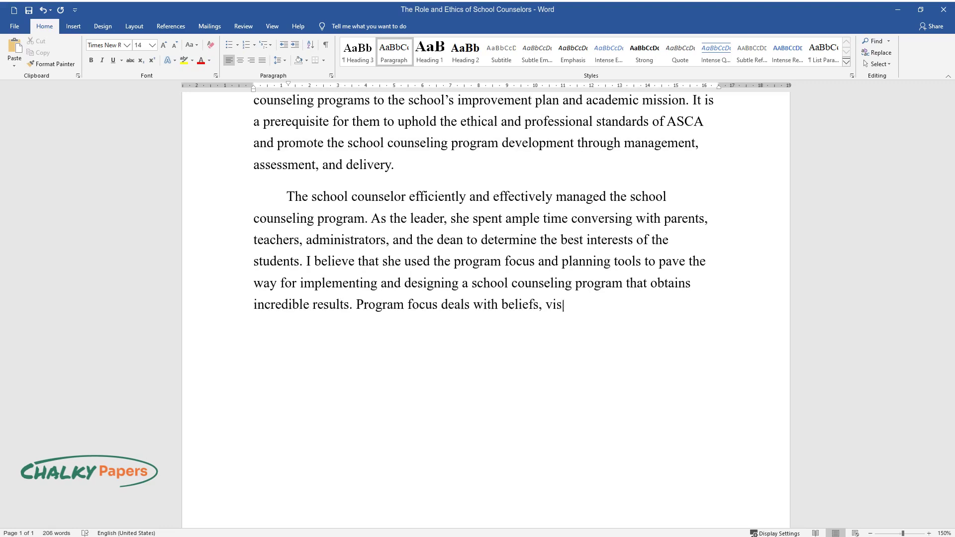
text(ion statements, and mission statements. Th)
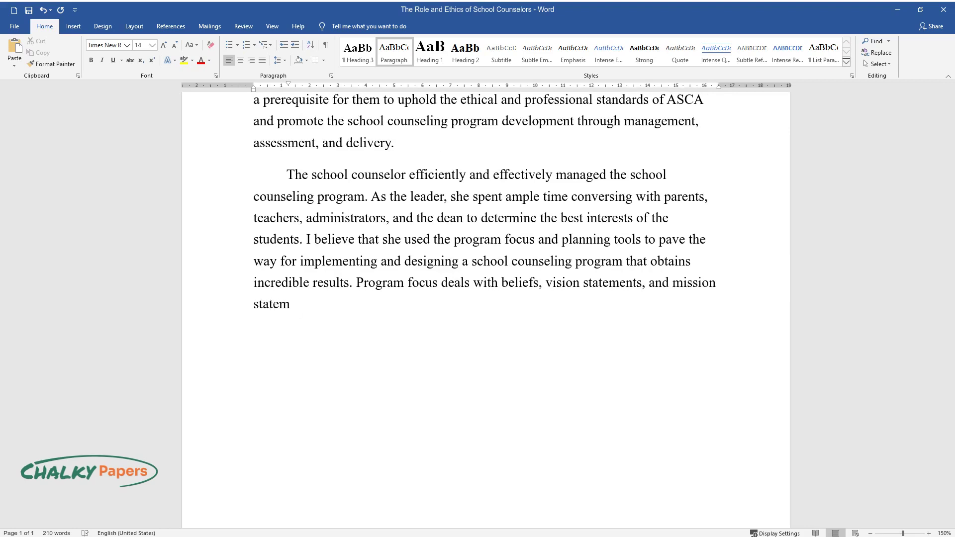
text(e planning program focuses on the school data summary, annu)
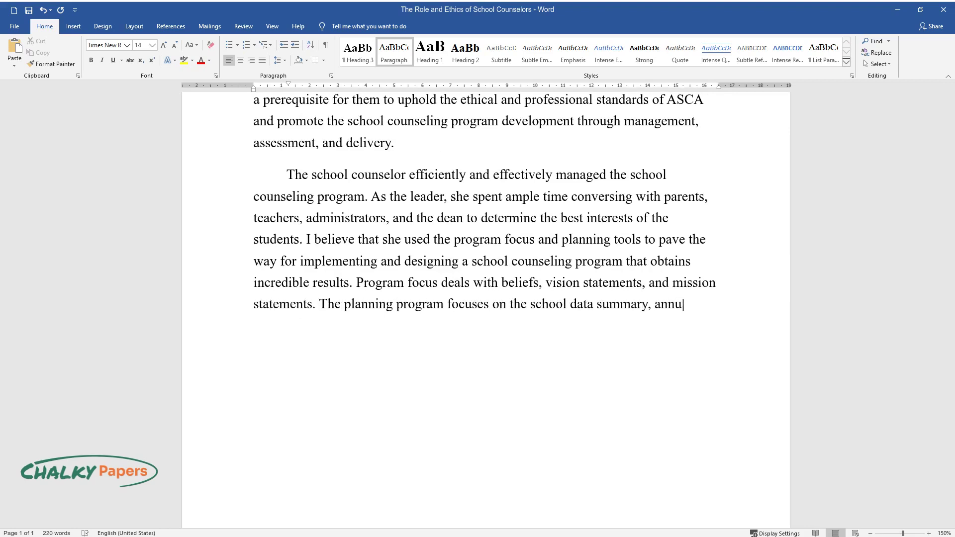
text(al student outcome goals, action p)
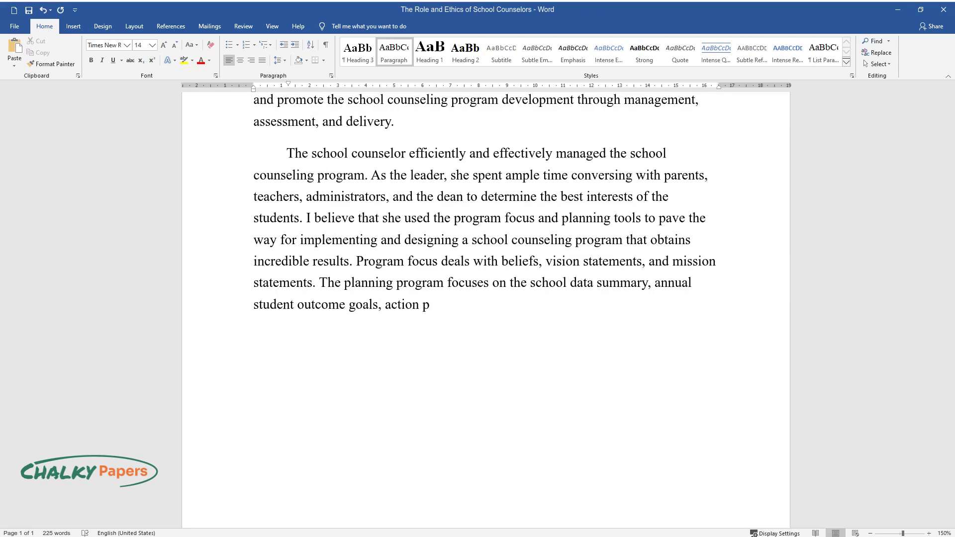
text(lans, lesson plans, advisory, cale)
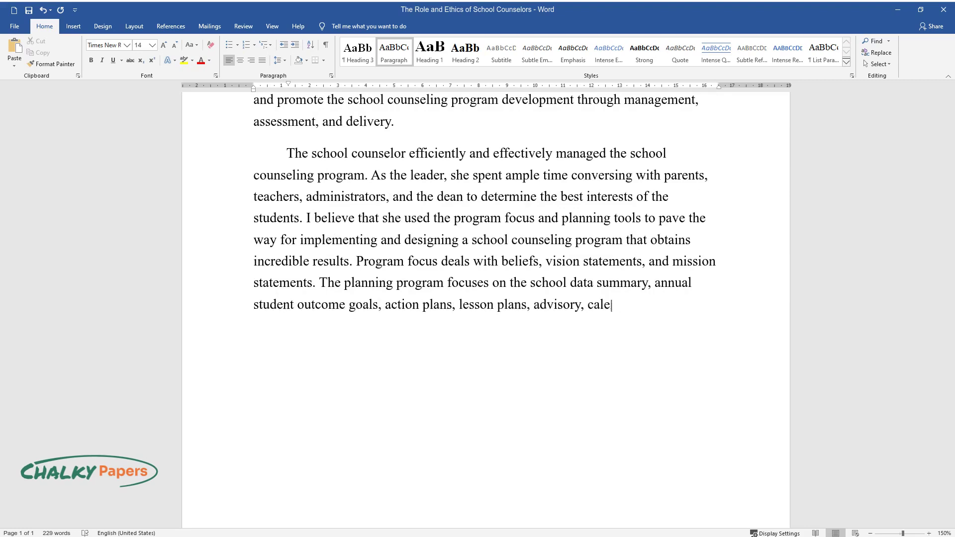
text(ndars, use of time, and annual adm)
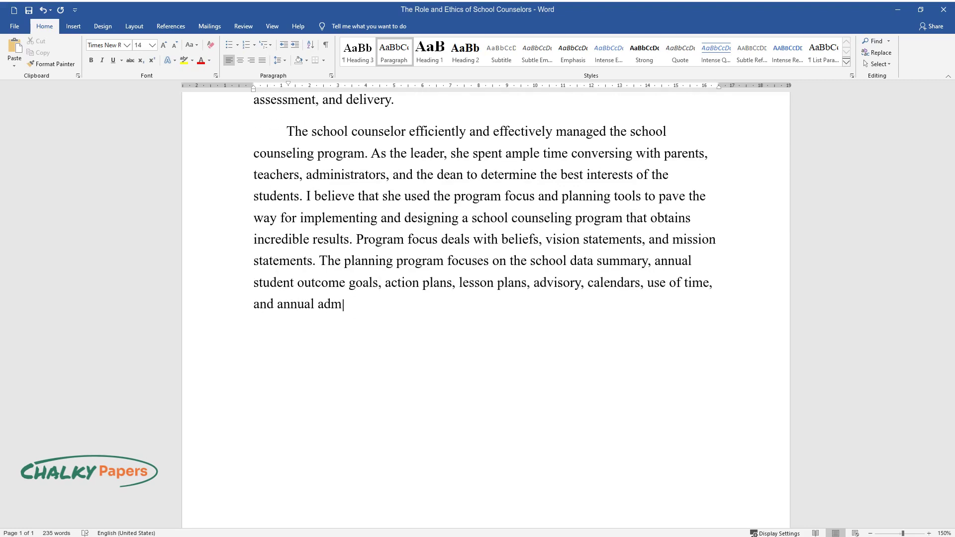
text(inistrative conferences, which are)
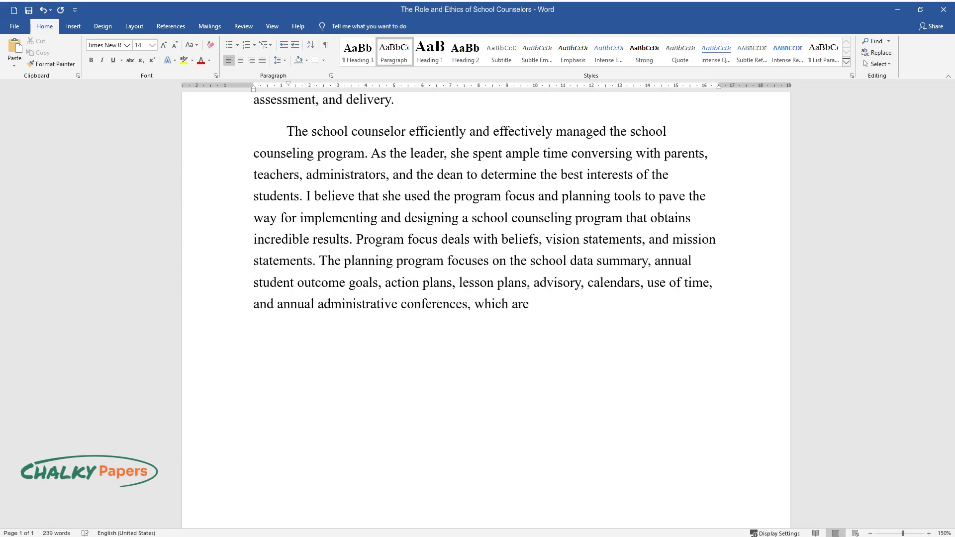
text( essential to get a precise outcom)
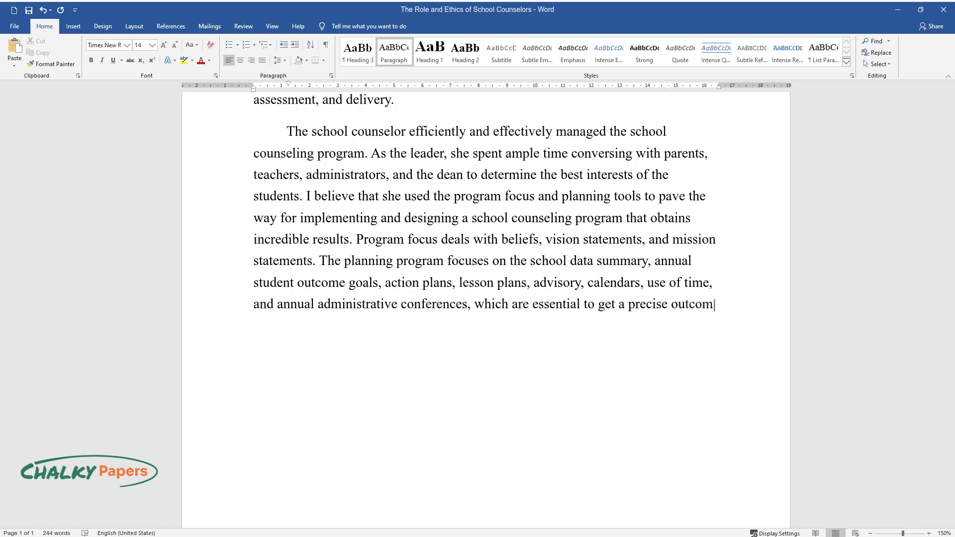
text(e. On the other hand, action plans)
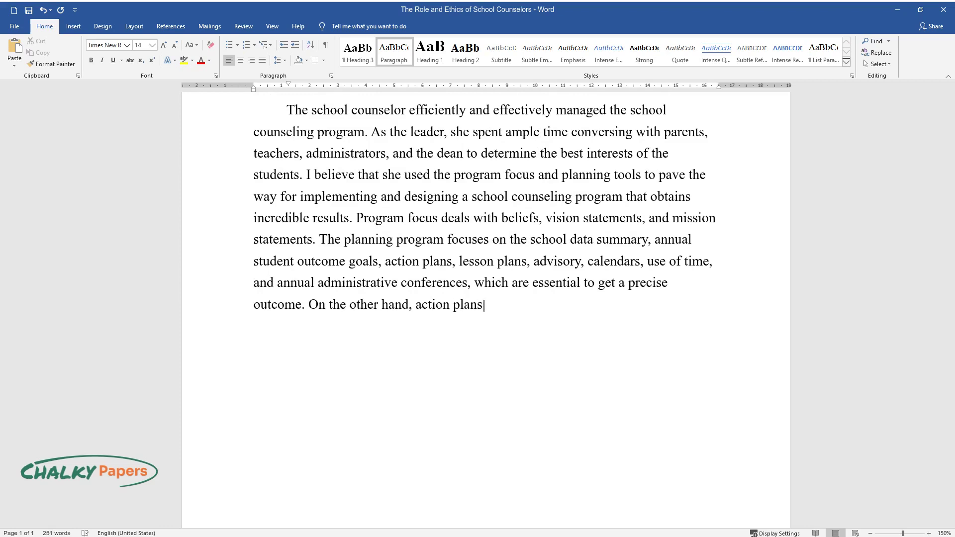
text( take track of closing the gap, an)
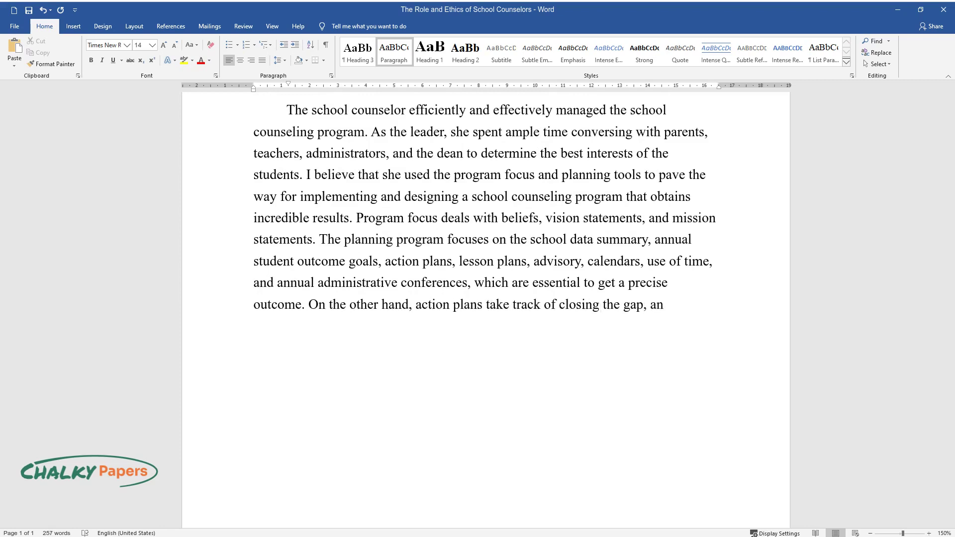
text(d classroom and group whereas. Bef)
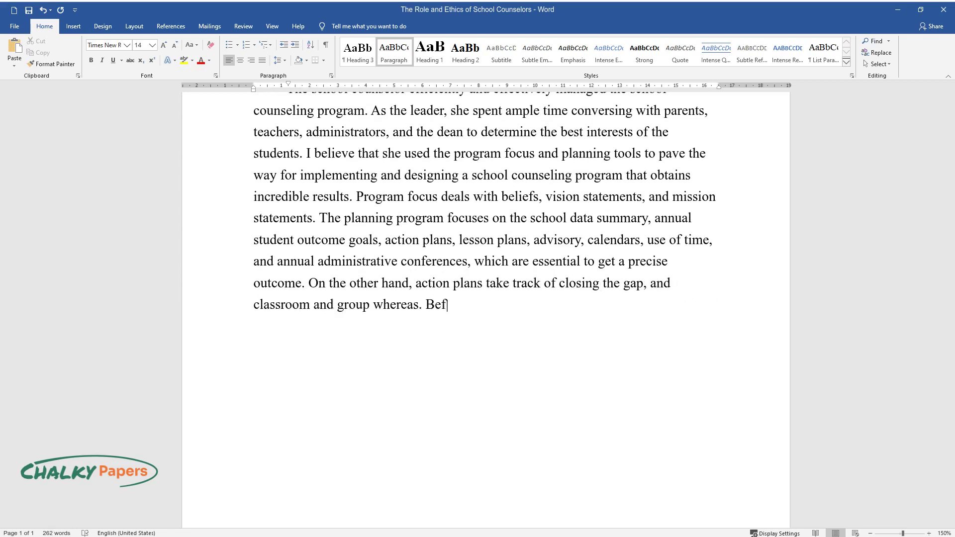
text(ore carrying out the school counse)
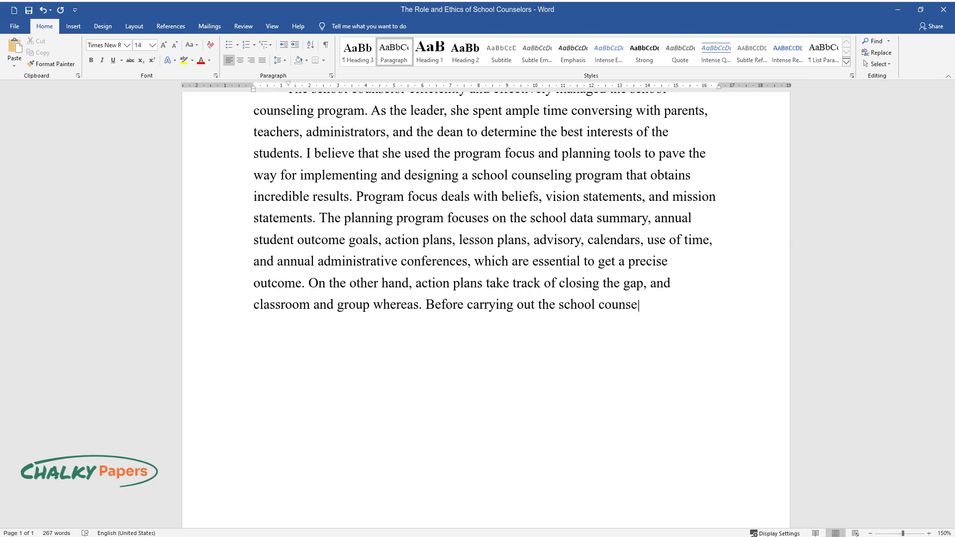
text(ling program, it should be scheduled eithe)
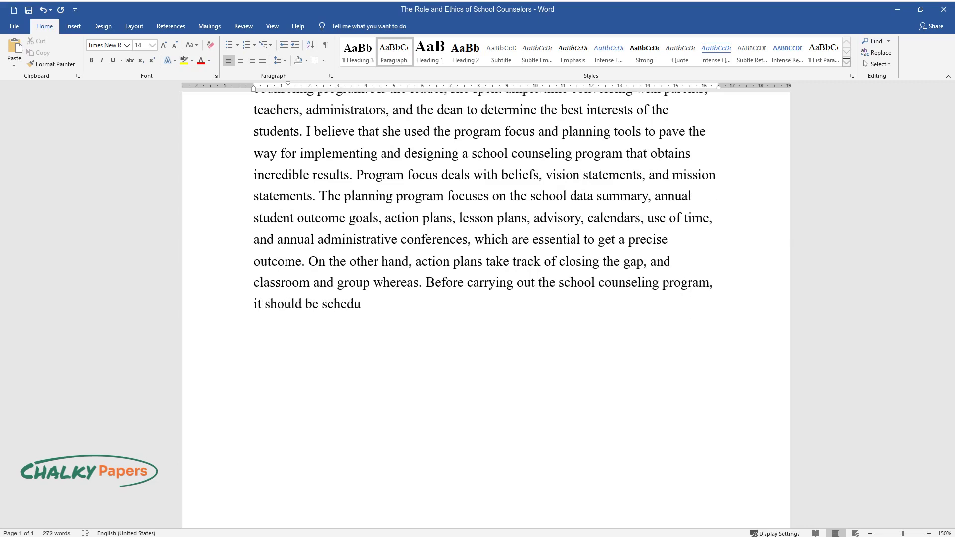
text(r annually or weekly. She)
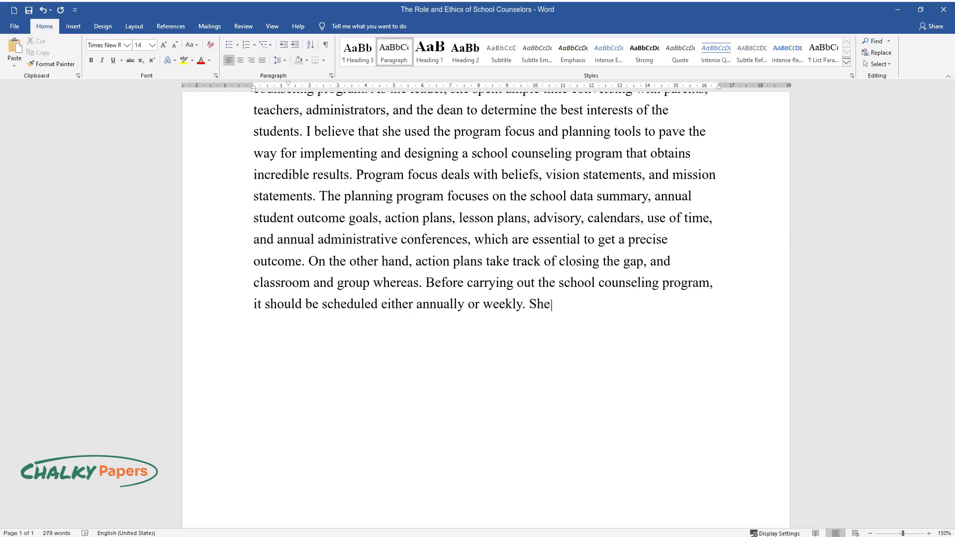
text( engaged the staff approach commit)
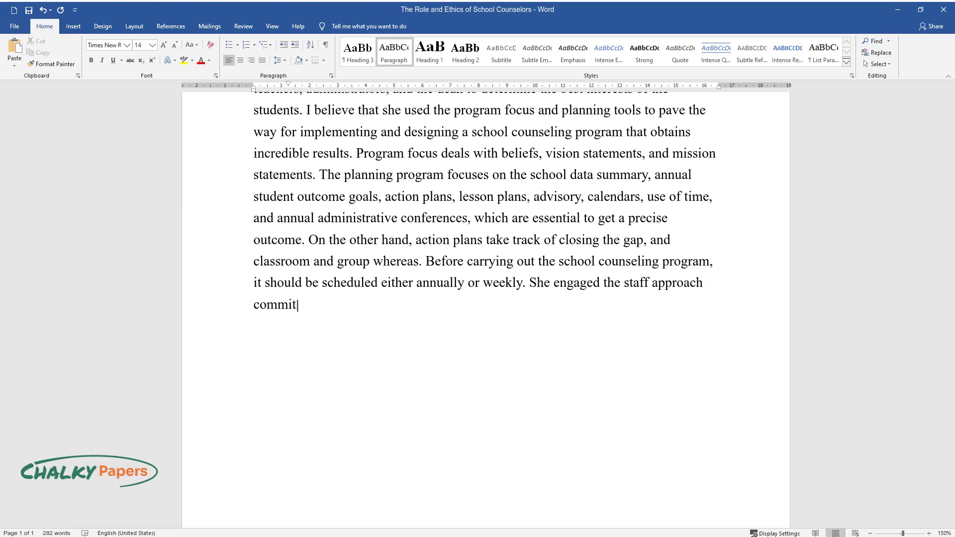
text(tee and faculty members with conce)
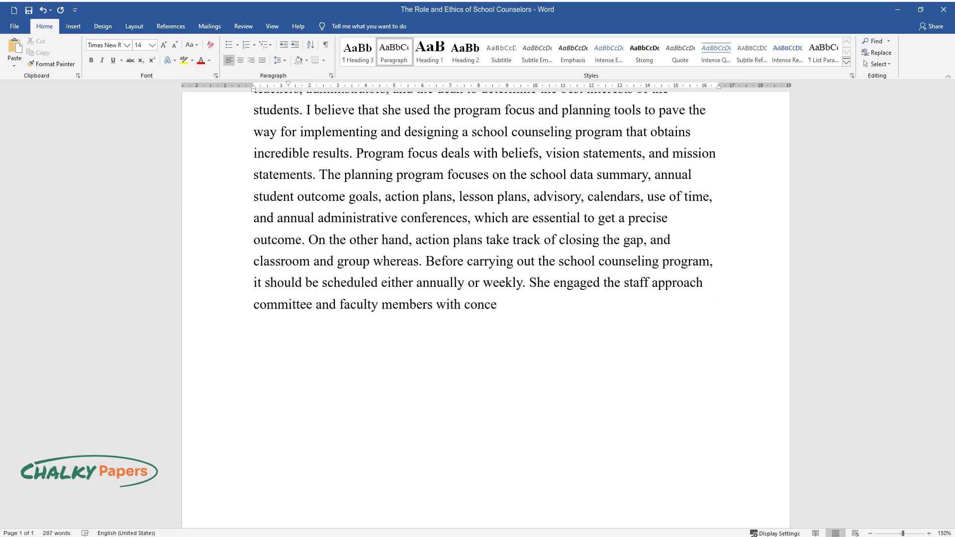
text(rns and discussed the students to )
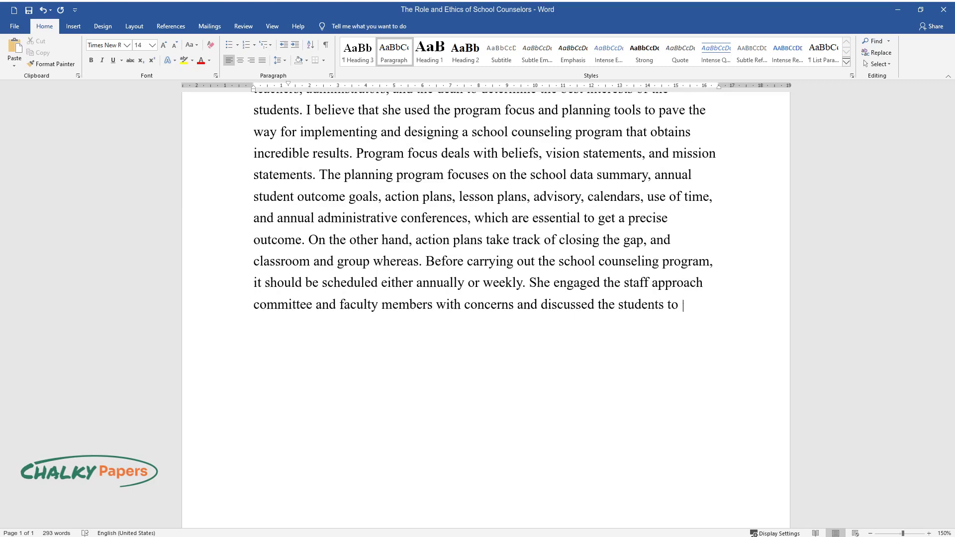
text(pave the way for solutions to scho)
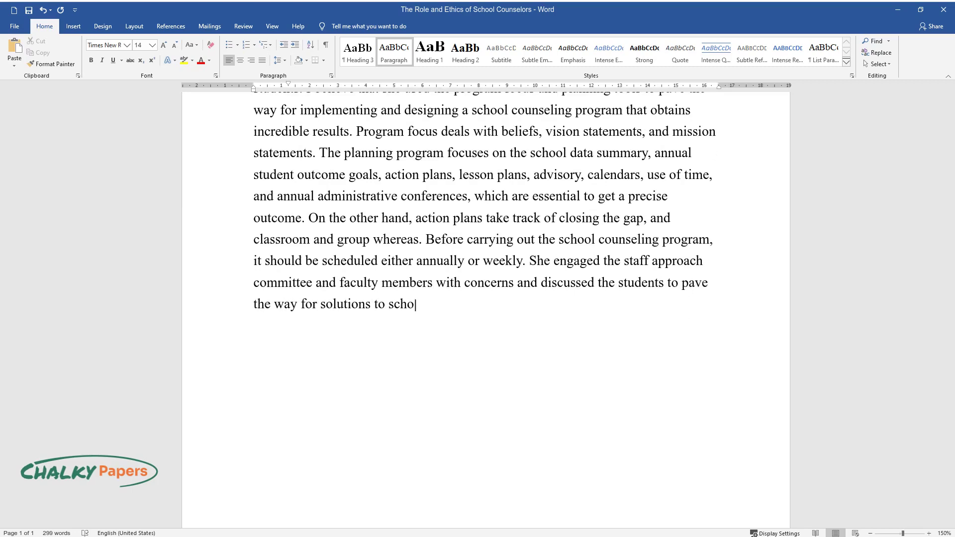
text(ol leadership. She believed that m)
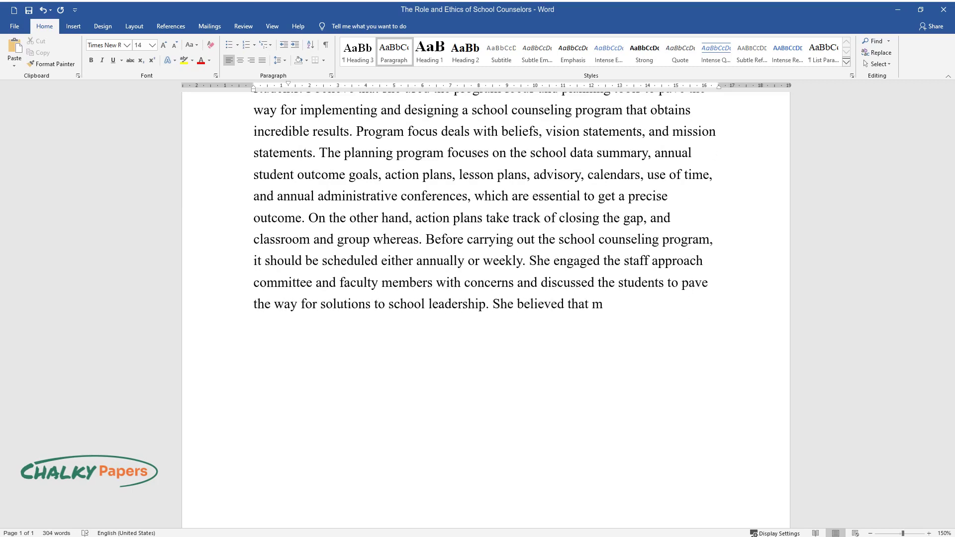
text(eeting students a minimum of three)
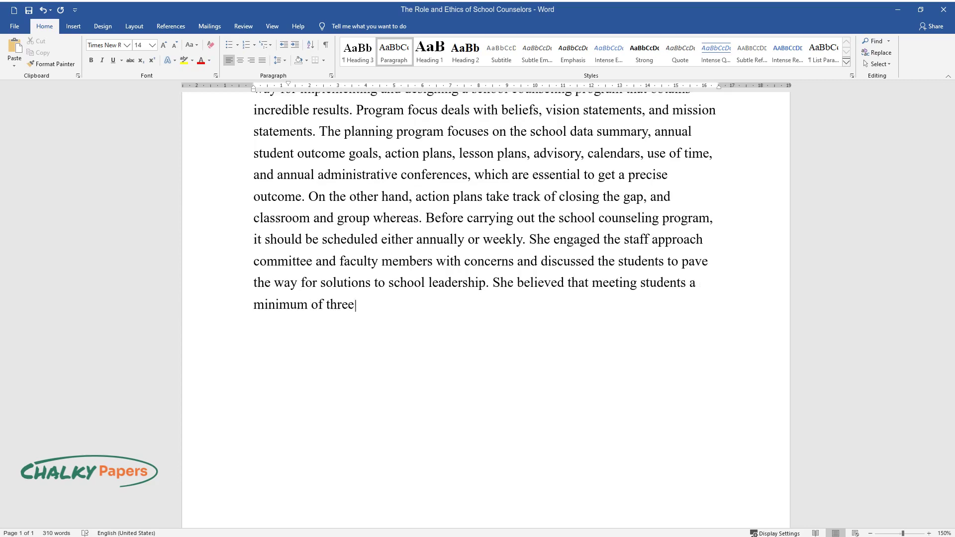
text( times a year is adequate for advi)
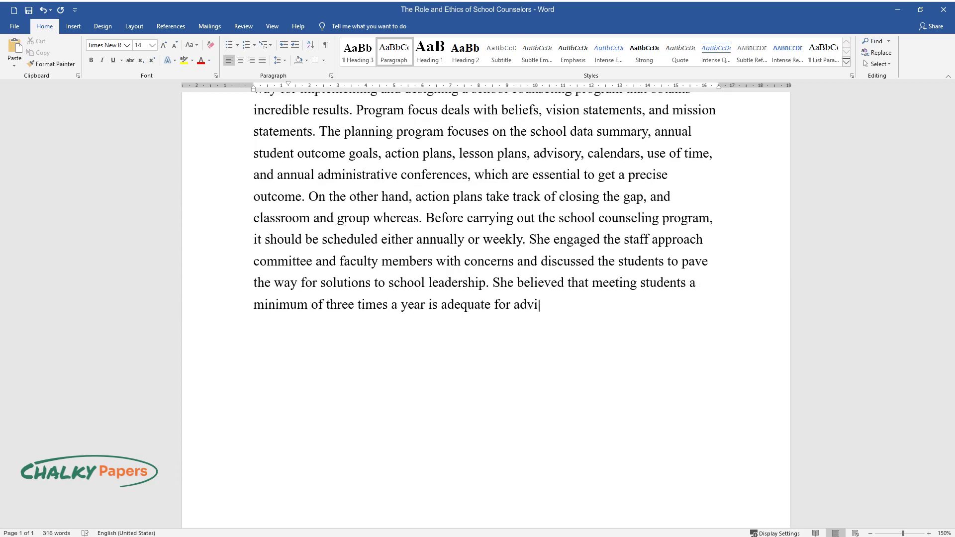
text(sing. Her team usually meets to discuss how they w)
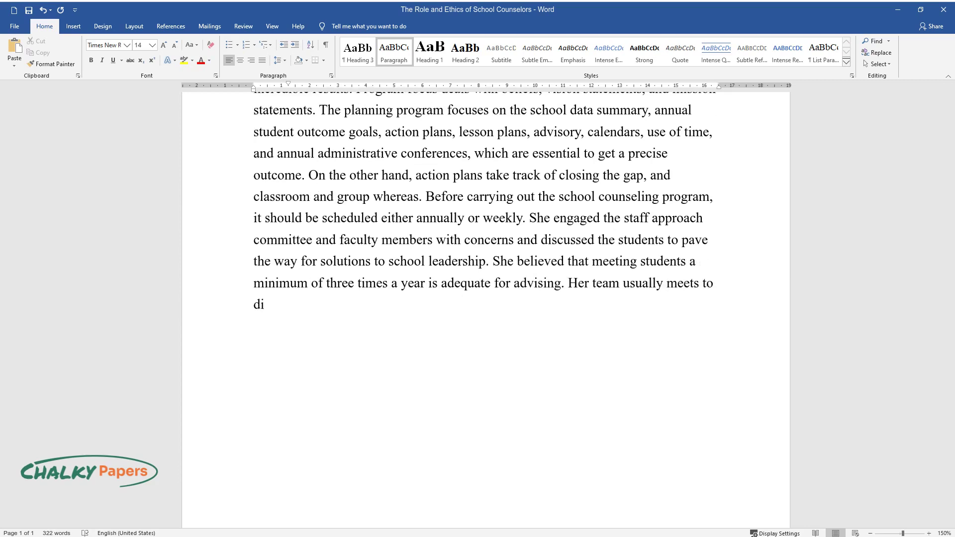
text(ill conduct the m)
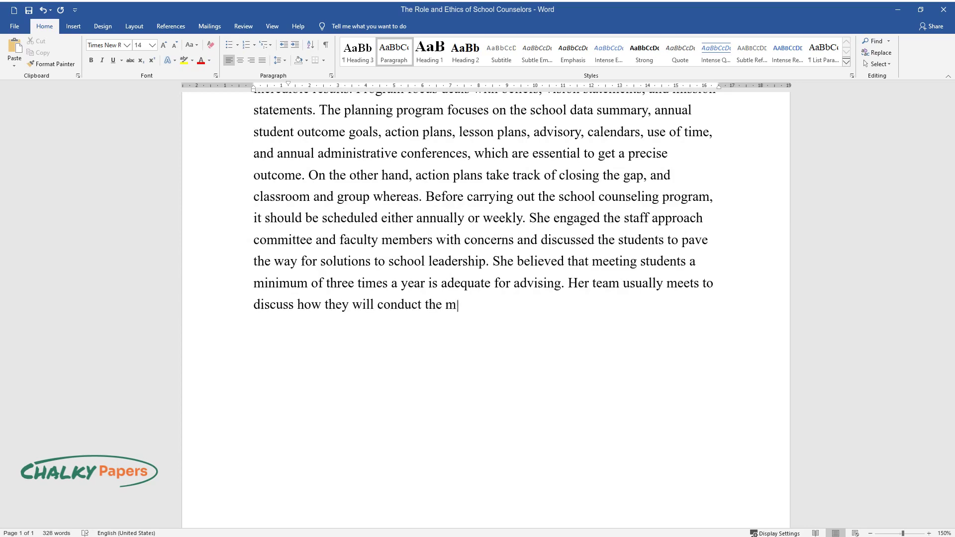
text(eeting and what they prefer for th)
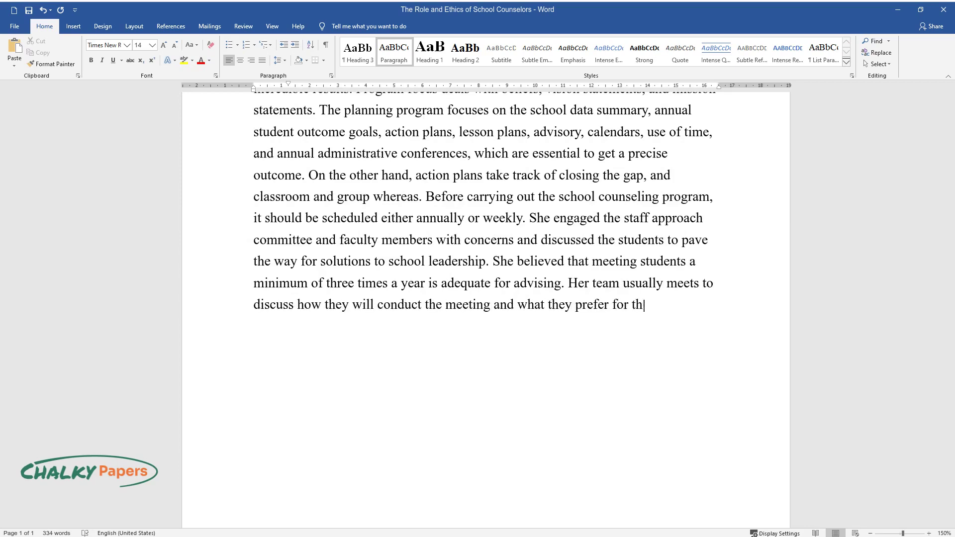
text(e students, especially the changes)
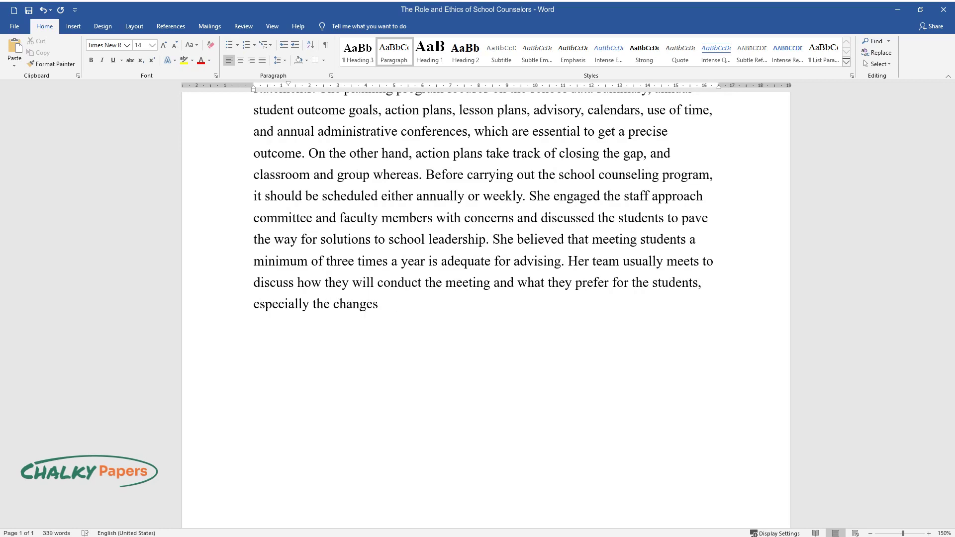
text( in schedule and course selection.)
Step: Write the services paragraph ending 'caring for students holistically.', then begin 'A school counselor should assess students regularly.'
key(Return)
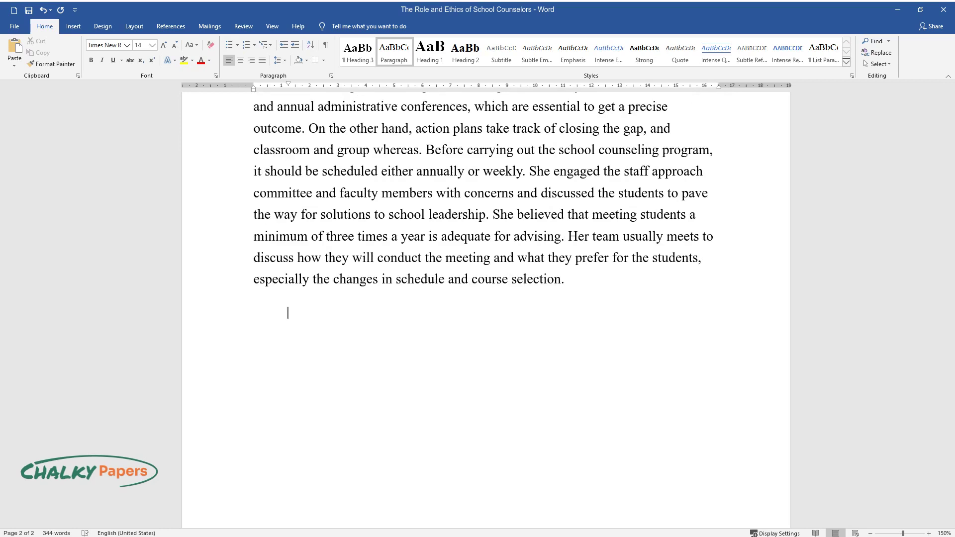
text(She delivered)
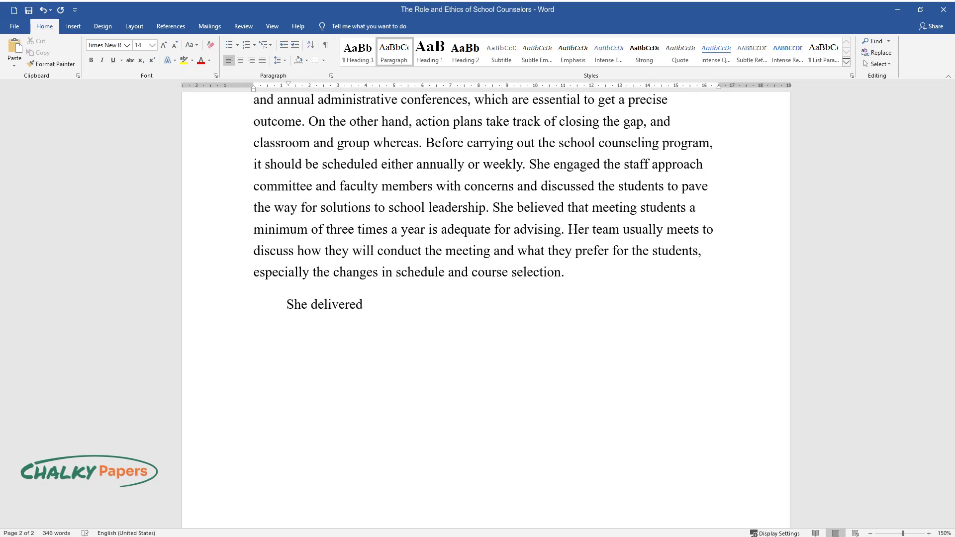
text( developmentally appropriate activities and services to students)
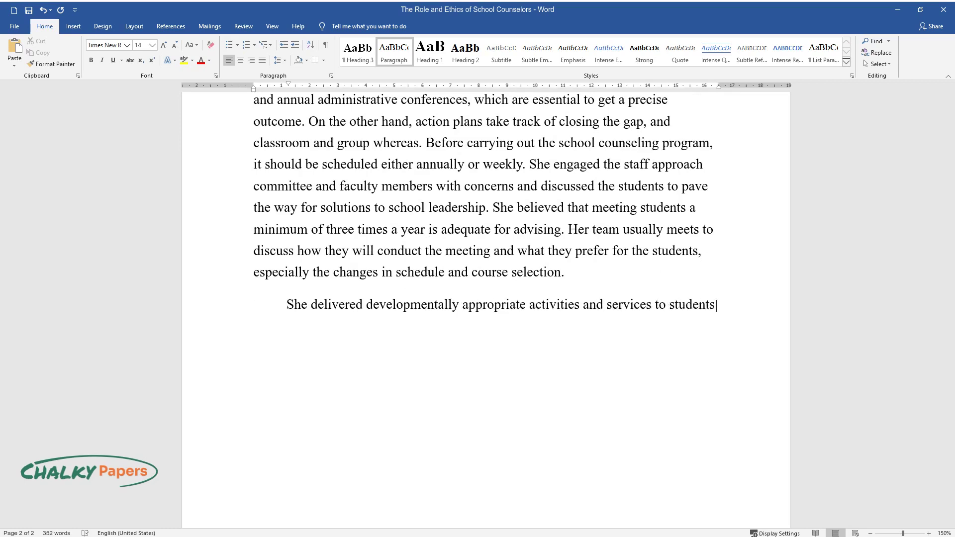
text(. She can)
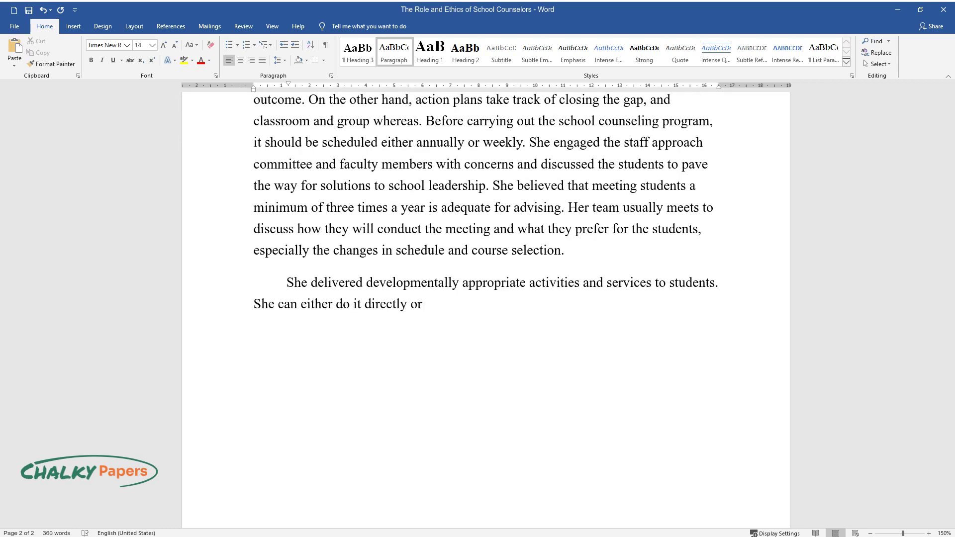
text( either do it directly or indirectly based on the interac)
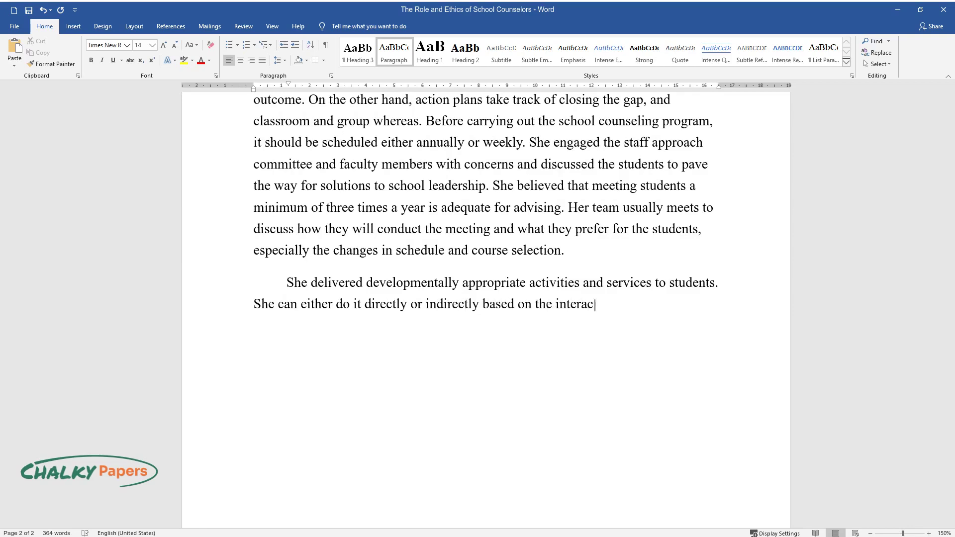
text(tion. It is assumed that when stu)
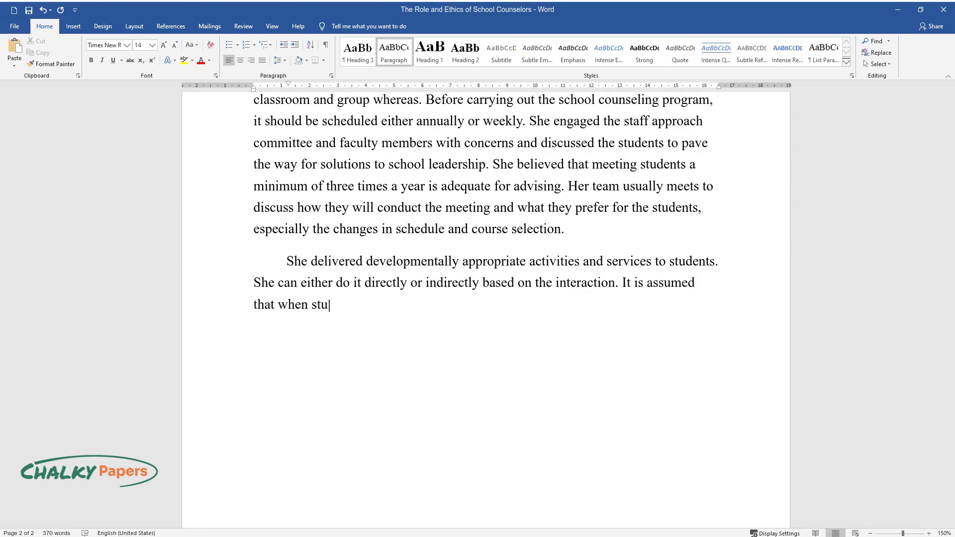
text(dents engage in these activities)
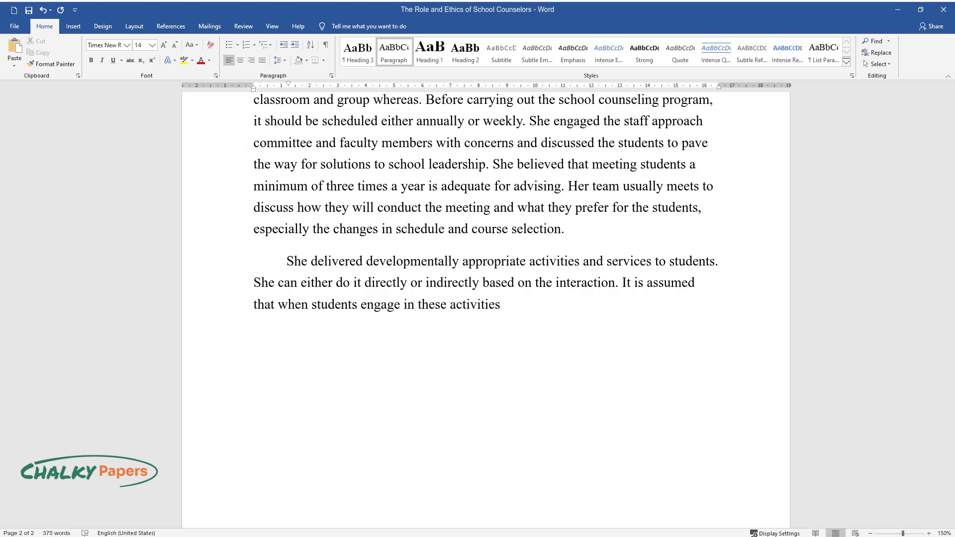
text( and services assigned by the scho)
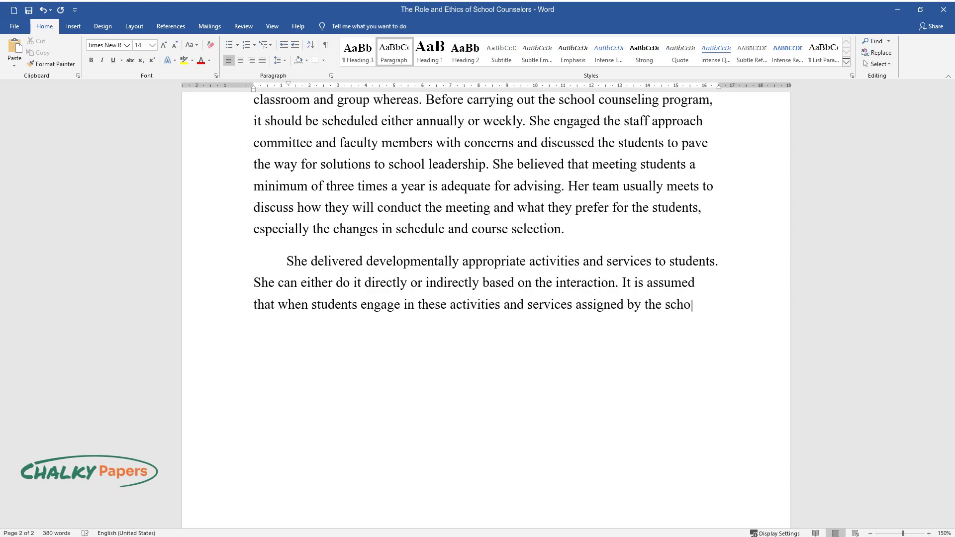
text(ol counselor, they develop the A)
text(SCA mindset and behavior to excel)
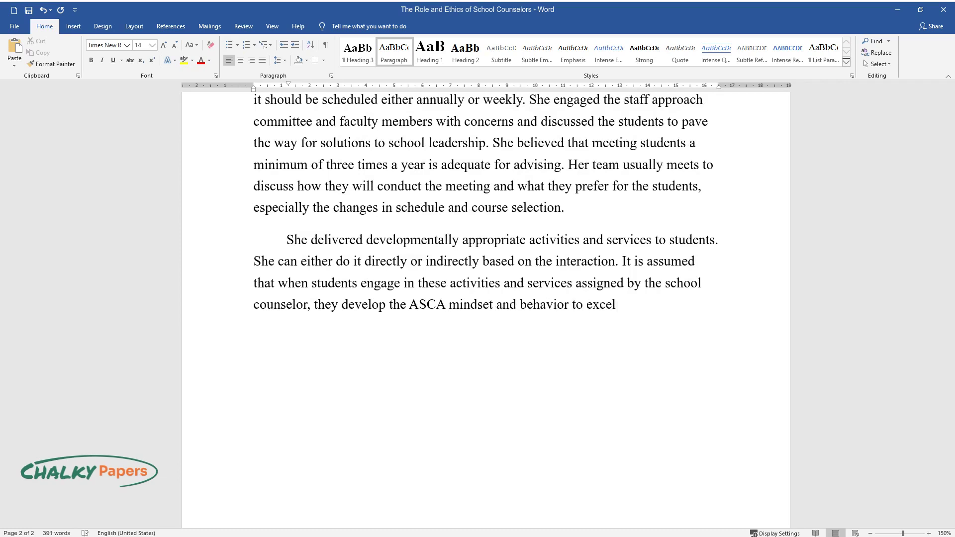
text( and improve their achievements, discipli)
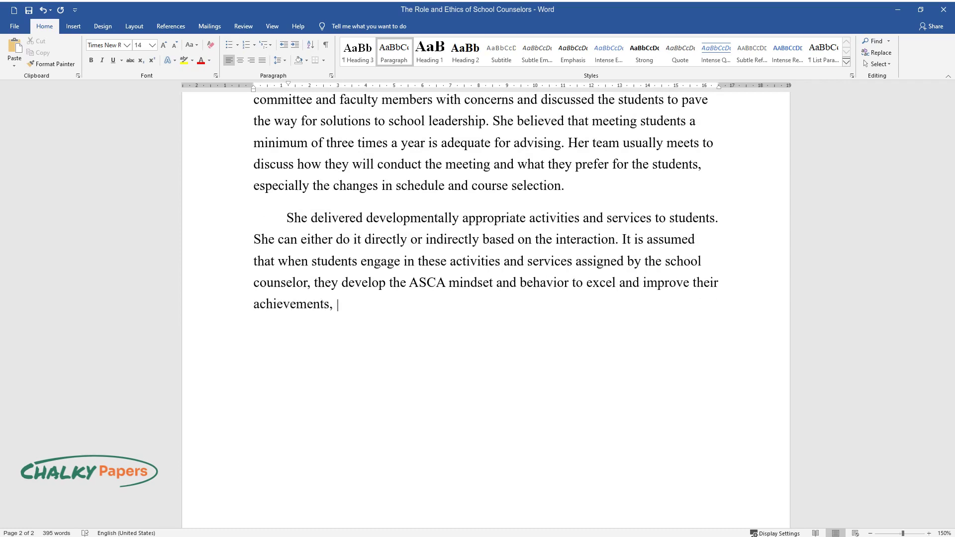
text(ne, and attendance. She e)
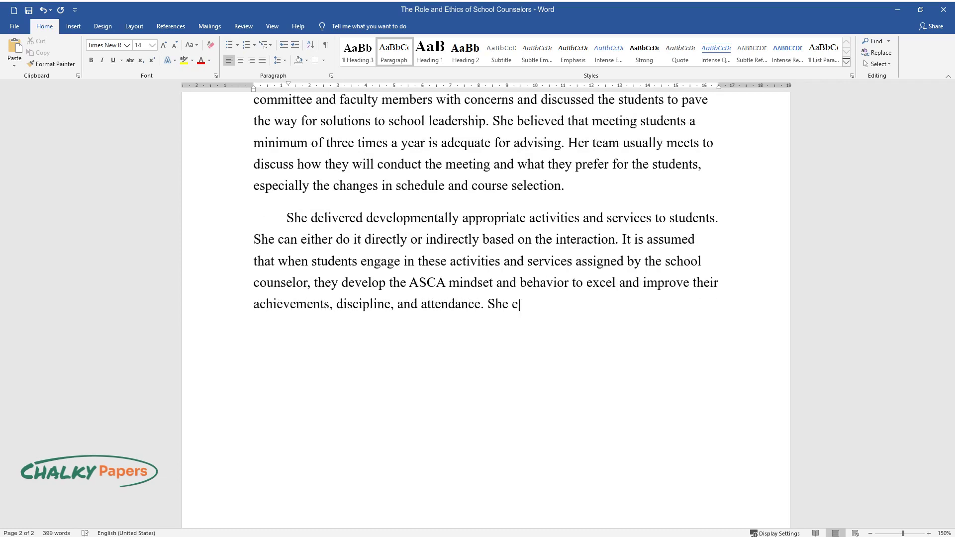
text(nsures that students develop equi)
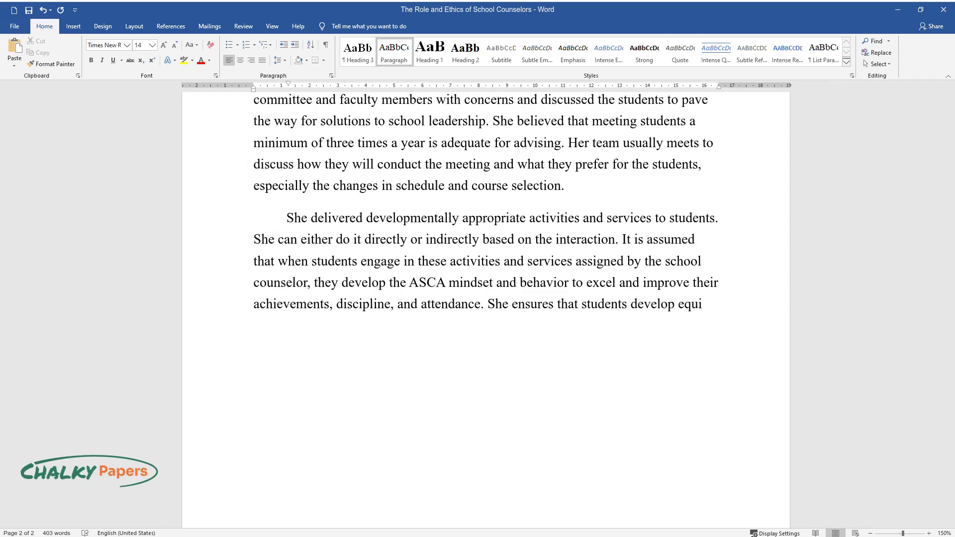
text(tably career-wise, socially, aca)
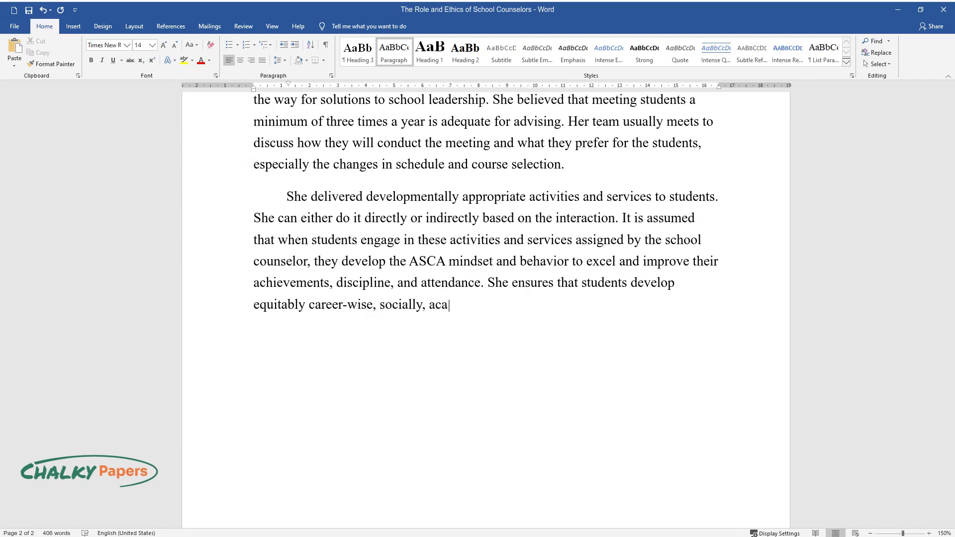
text(demically, and emotionally. The s)
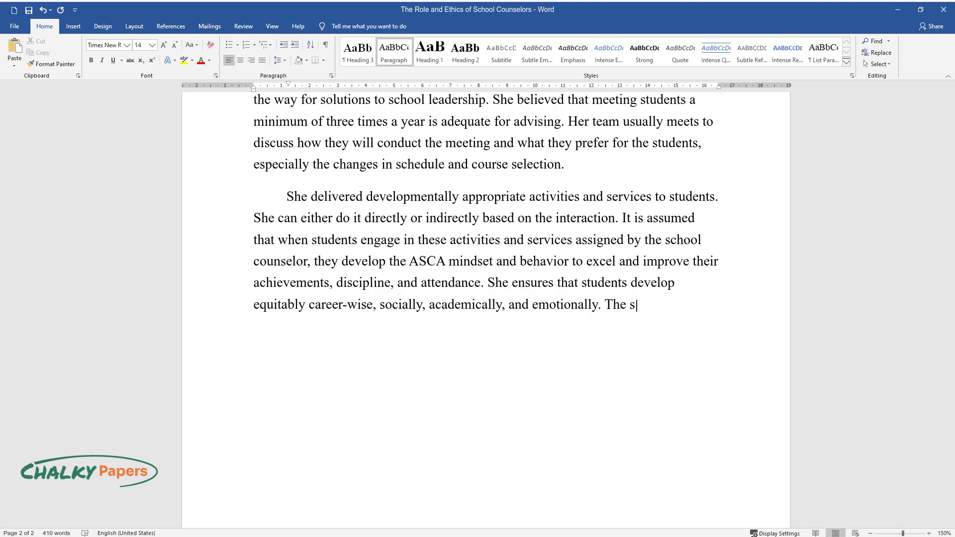
text(chool counselor can)
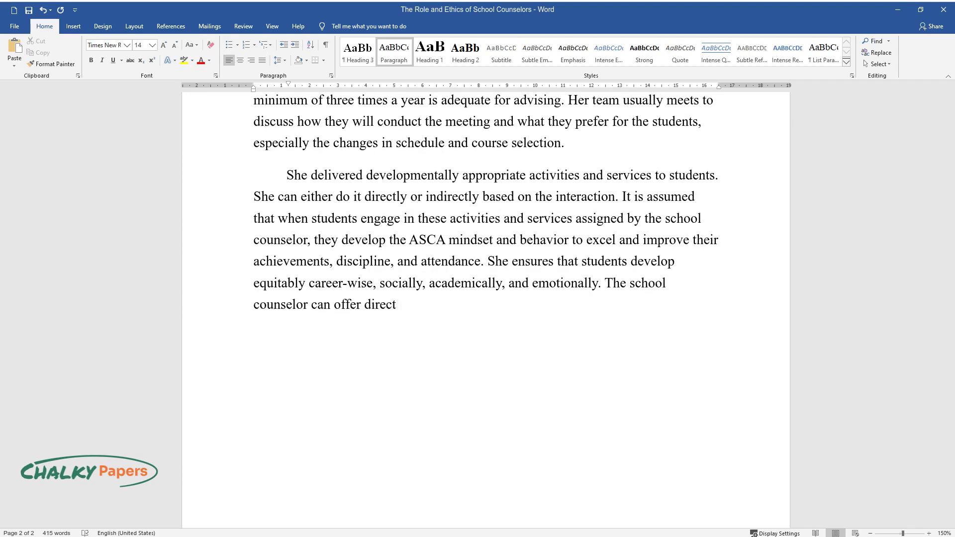
text( offer direct services to the students through )
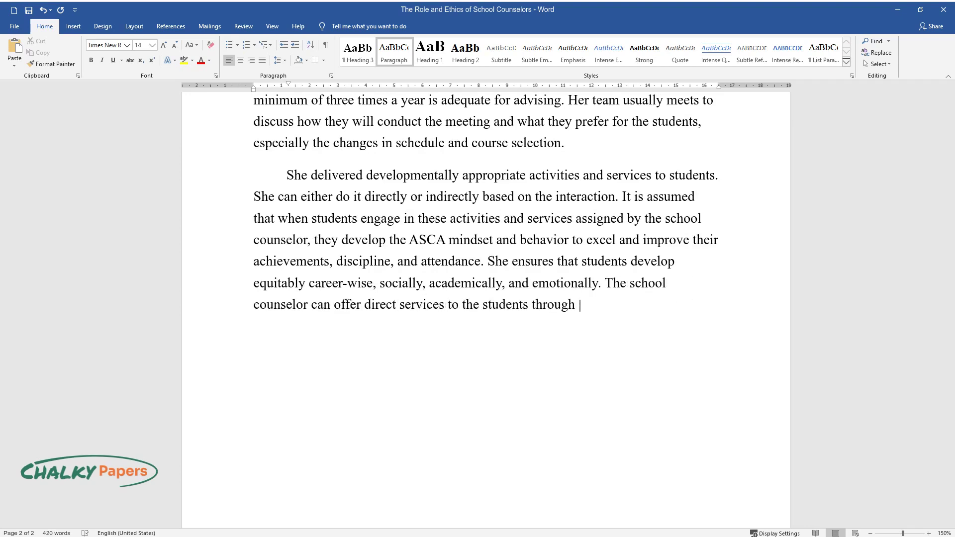
text(counseling, appraisal and advisem)
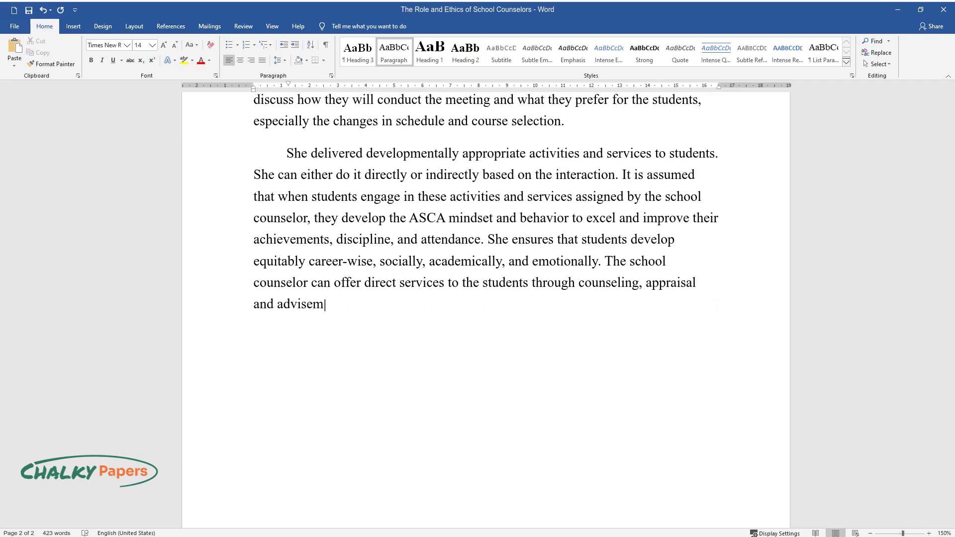
text(ent, and instructions. On the ot)
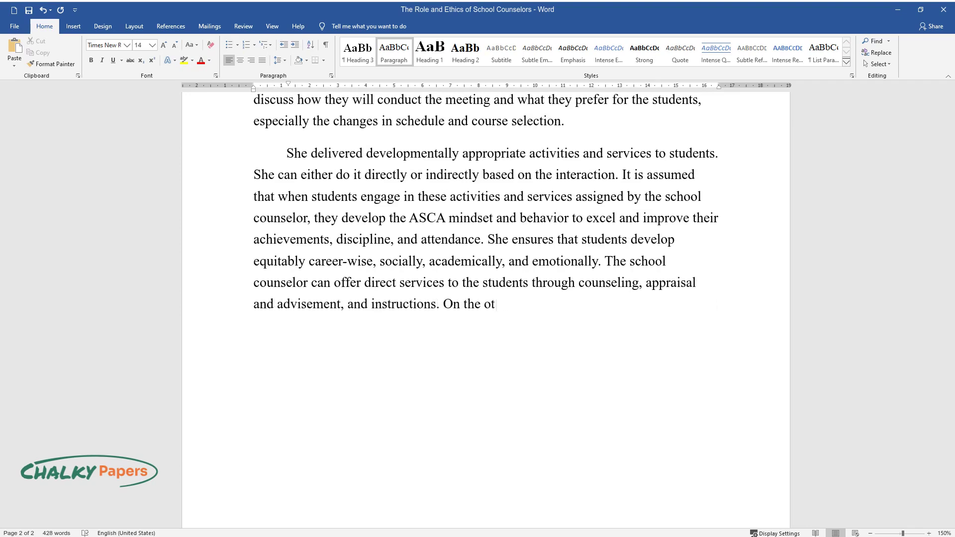
text(her hand, the school counselor ca)
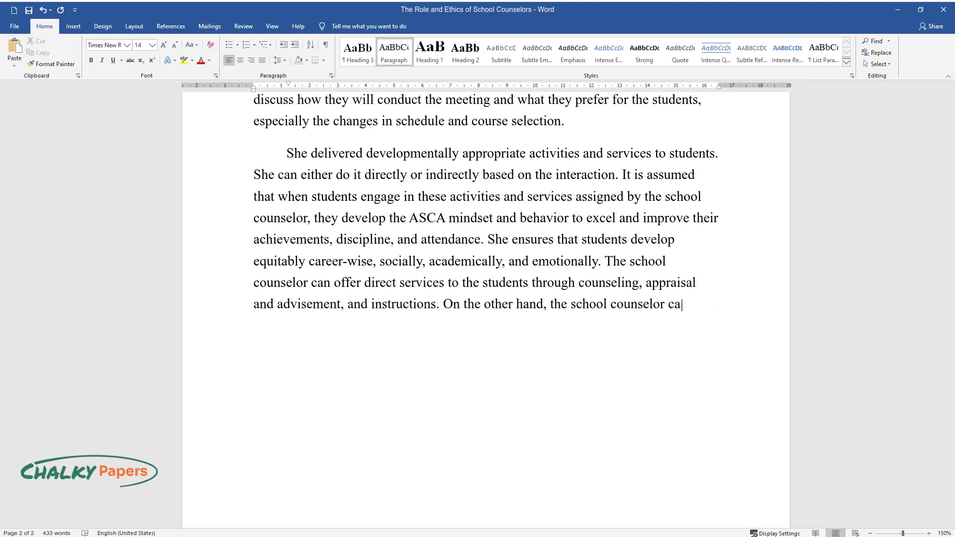
text(n engage with students indirectly)
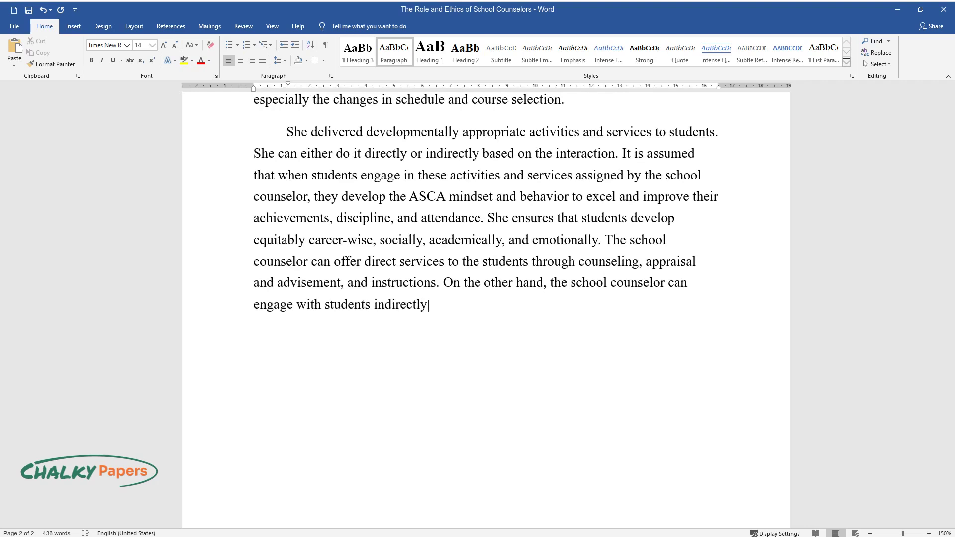
text( through referrals, consultation,)
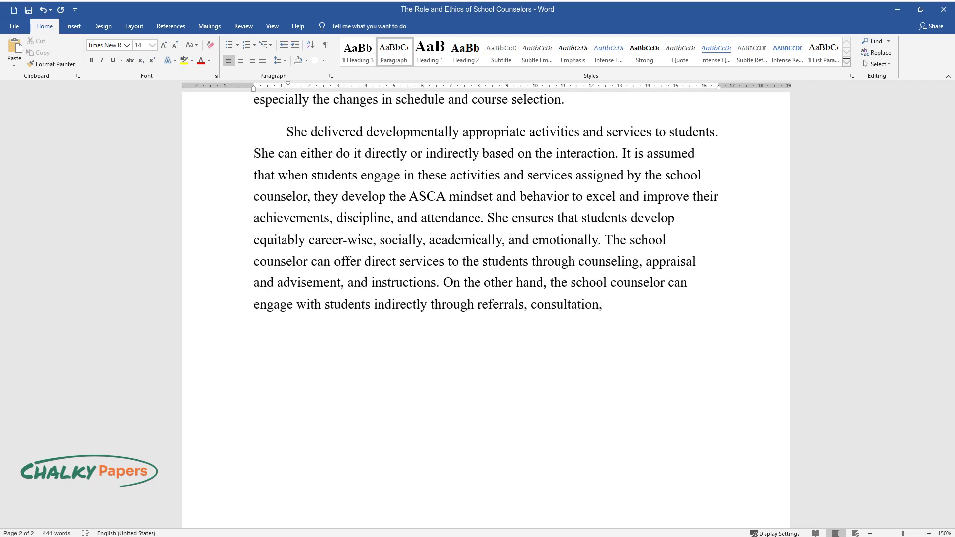
text( and collaboration. In he)
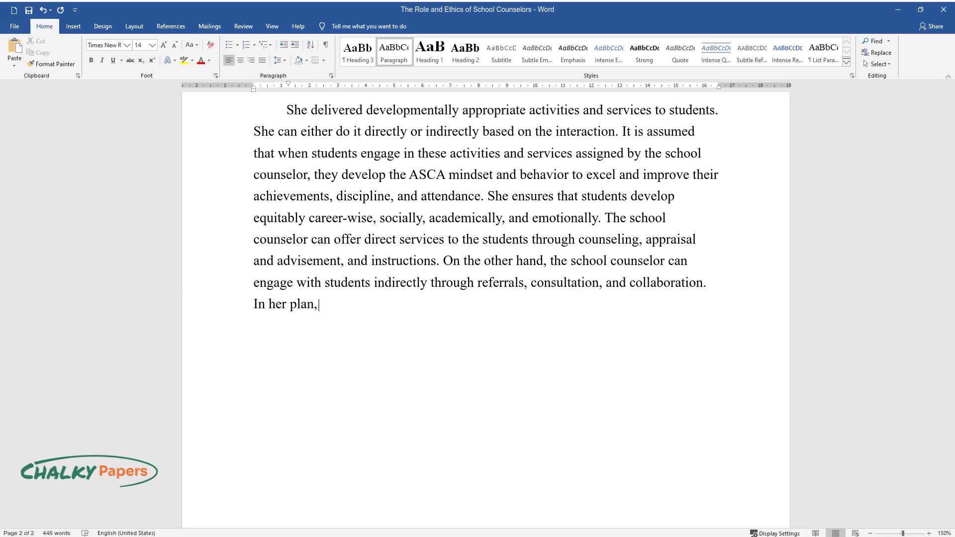
text(r plan, she organized meetings with stud)
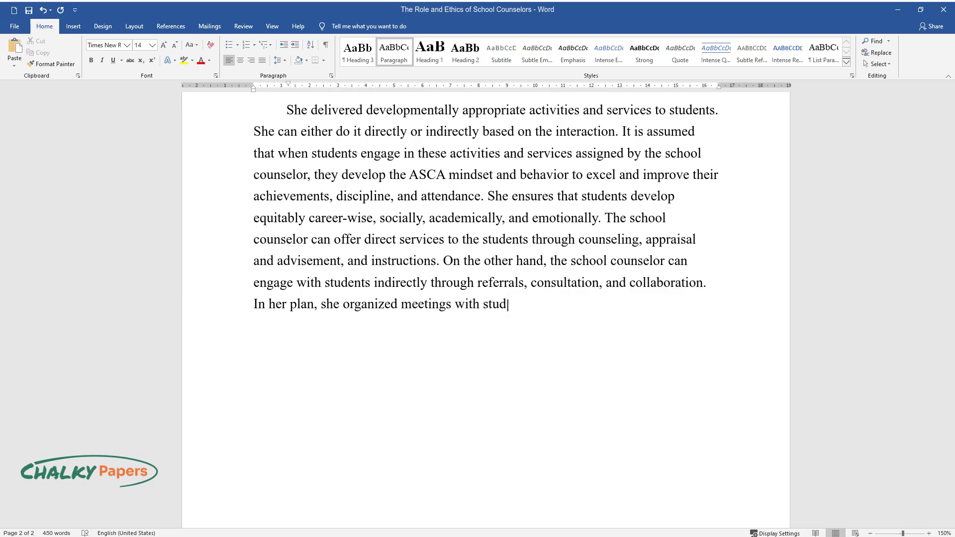
text(ents, creating an environment whe)
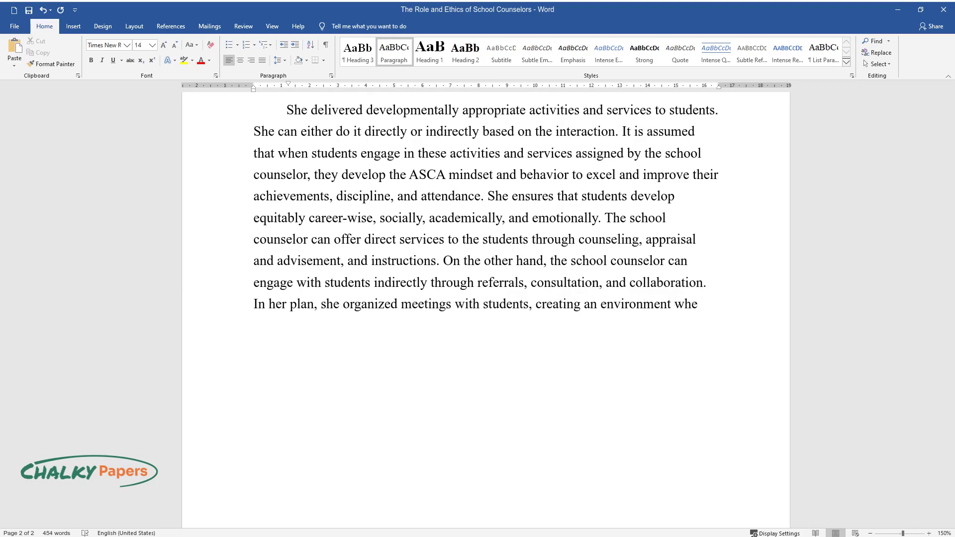
text(re they could express opinions and ideas. Since she was involved i)
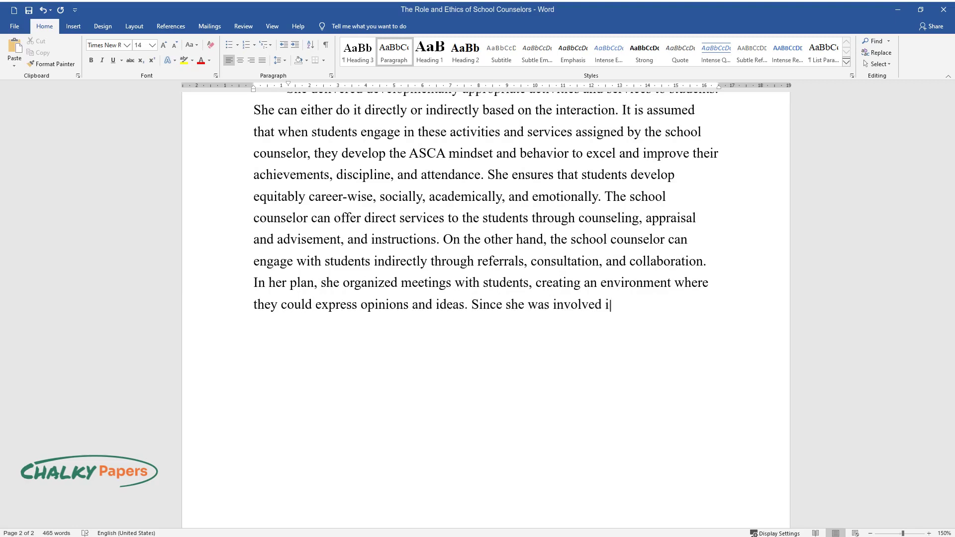
text(n planning, she could say a lot )
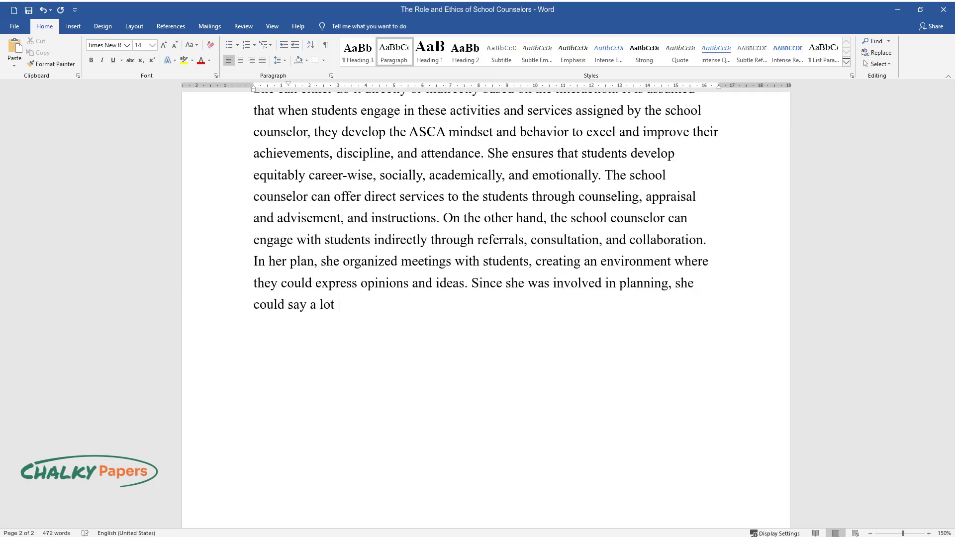
text(about the students’ activities. S)
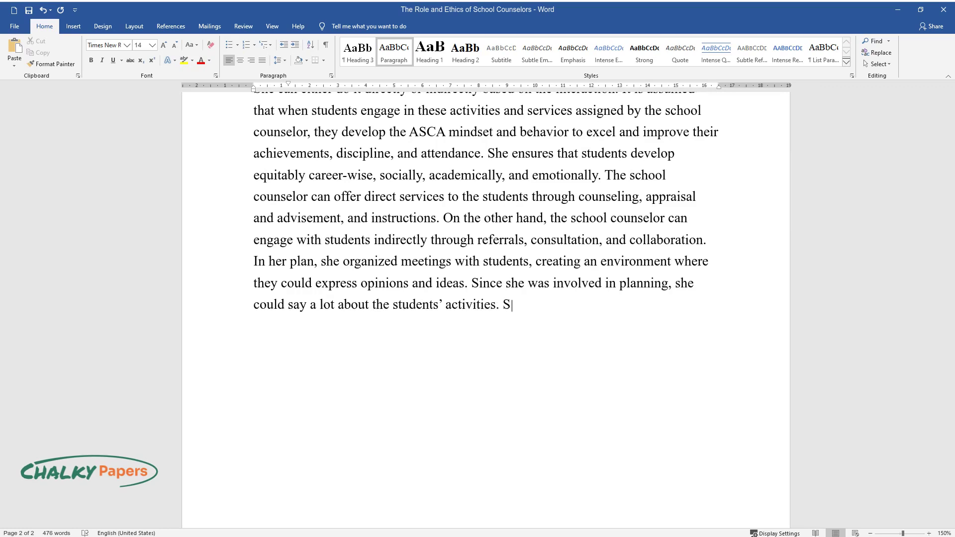
text(he used referrals which is an ind)
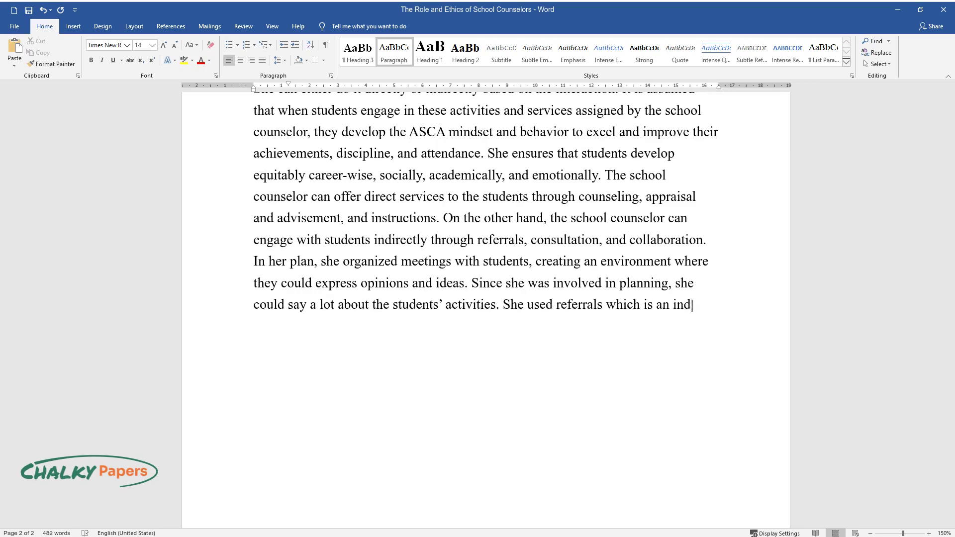
text(irect means of delivering service)
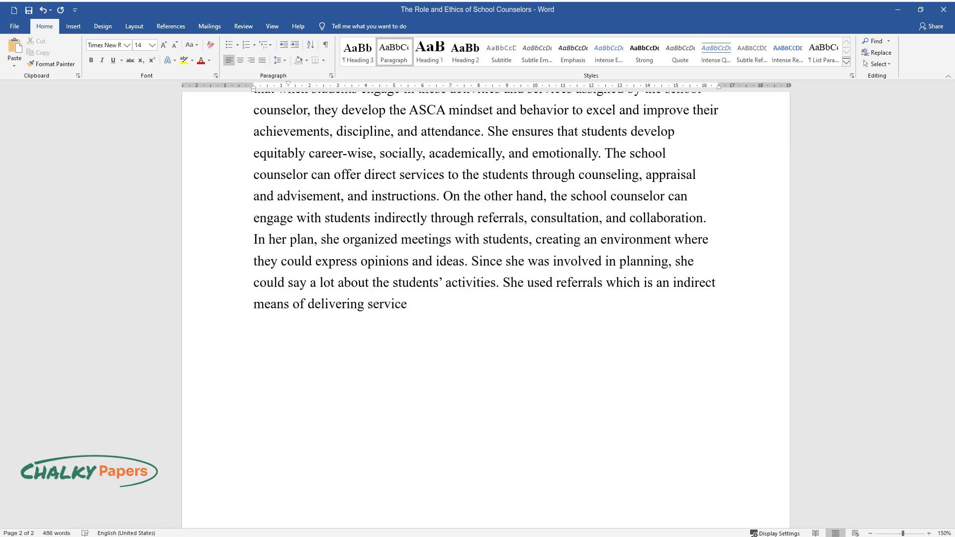
text(s to students. Students were assi)
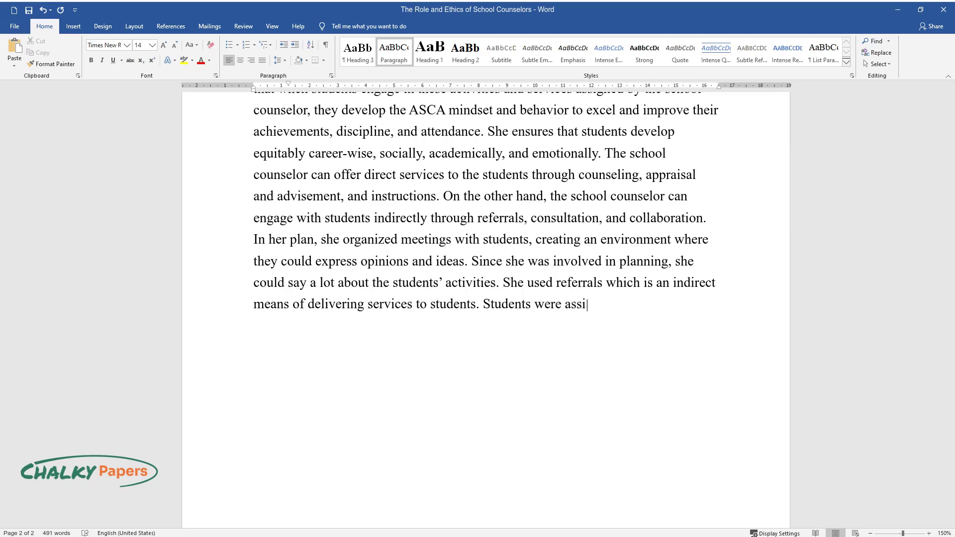
text(sted by the school socia)
text(l worker)
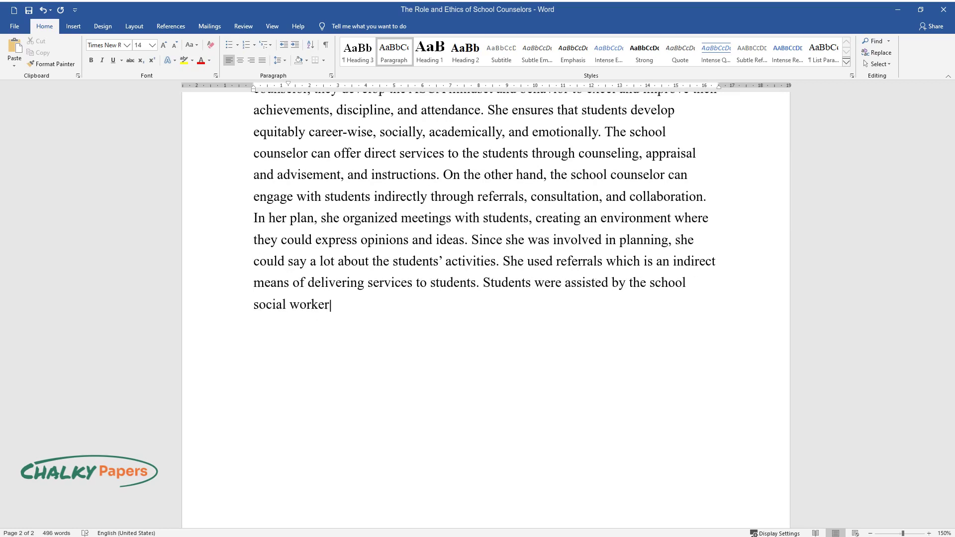
text(s and safe coordinates. When they)
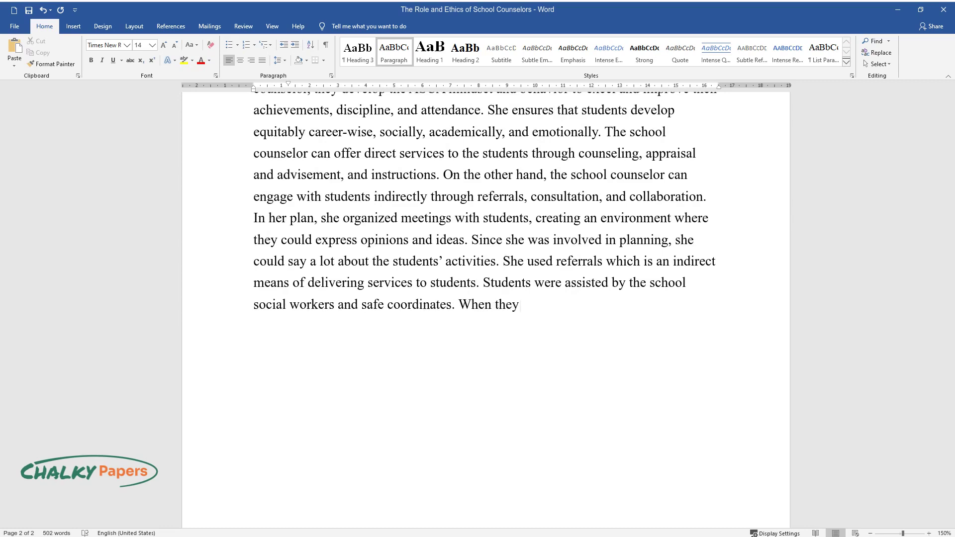
text( were unavailable, she assisted s)
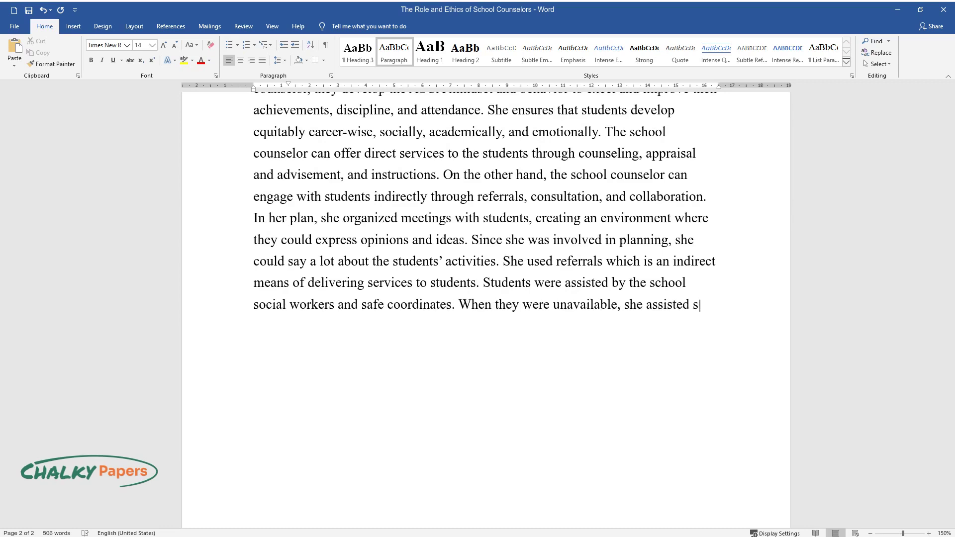
text(tudents directly. According to he)
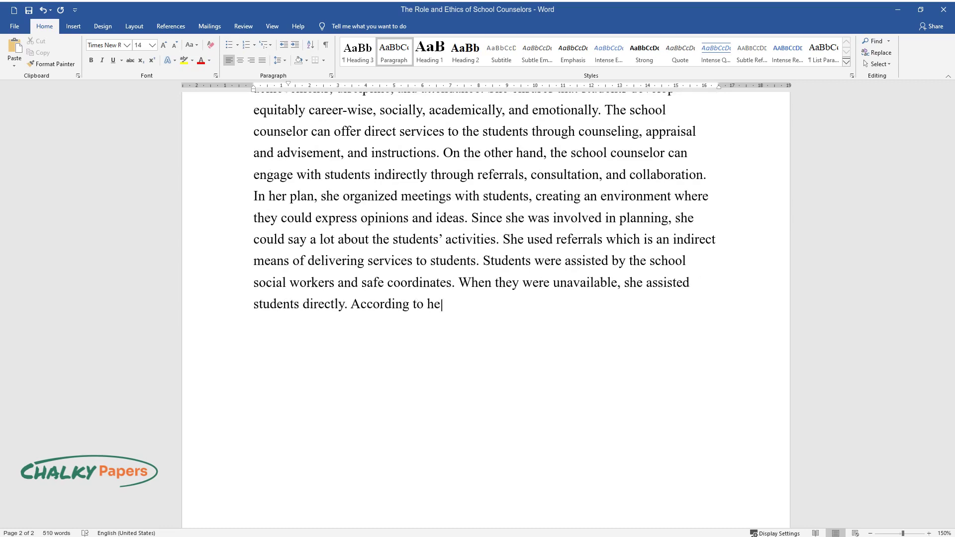
text(r, safe coordinators, school soci)
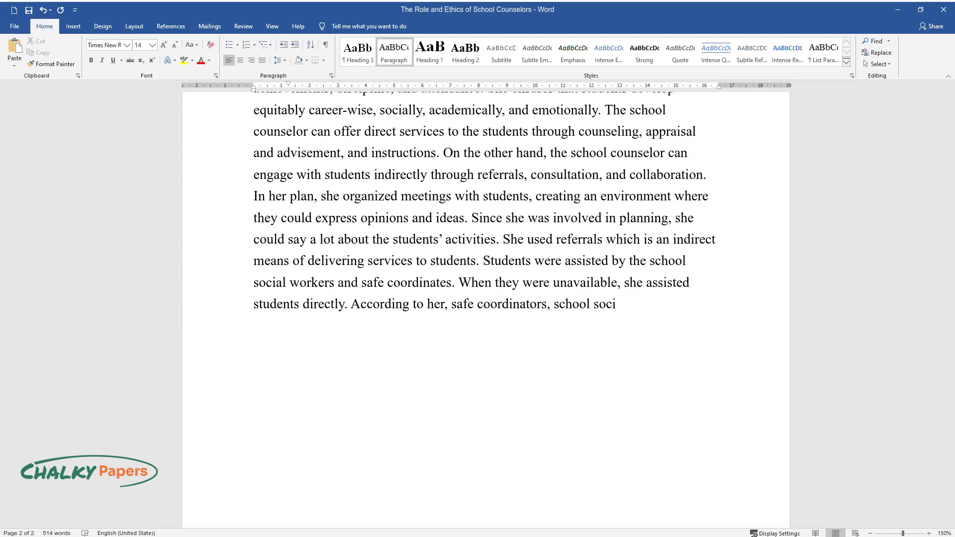
text(al workers, and other mental hea)
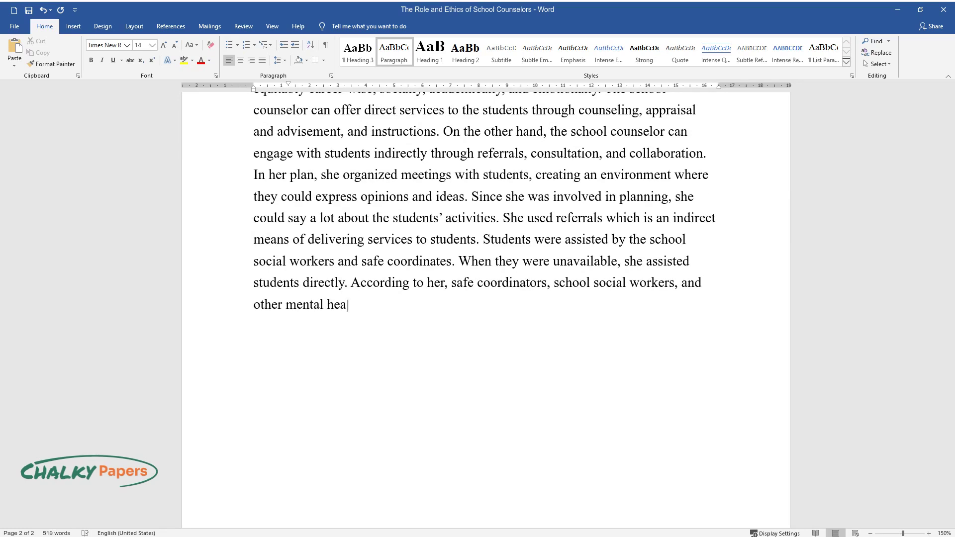
text(lth professionals at school help )
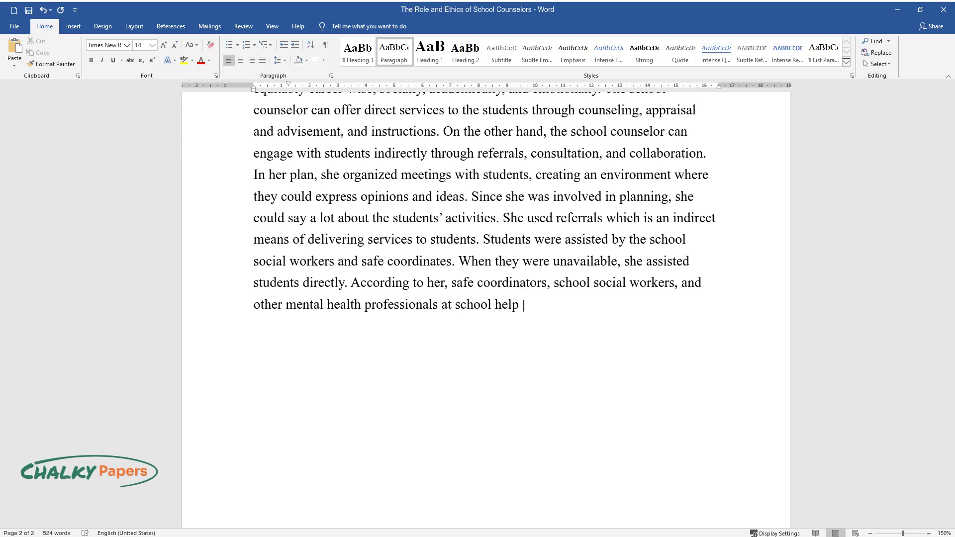
text(greatly in caring for students holistically.)
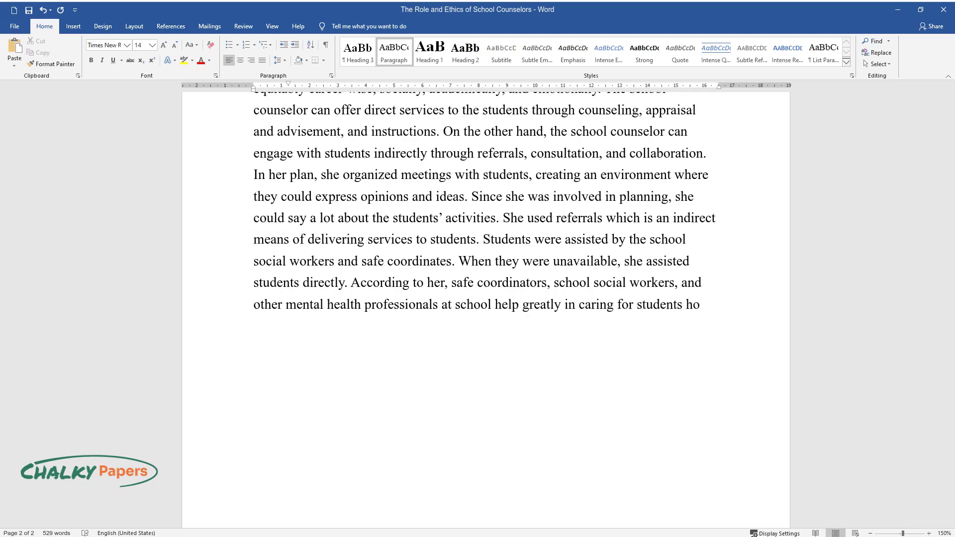
key(Return)
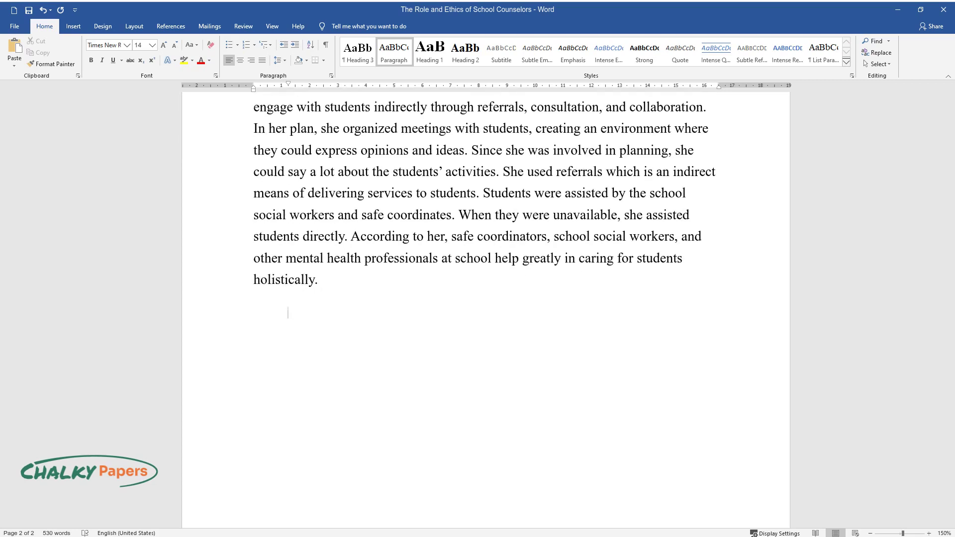
text(A school counselor should assess st)
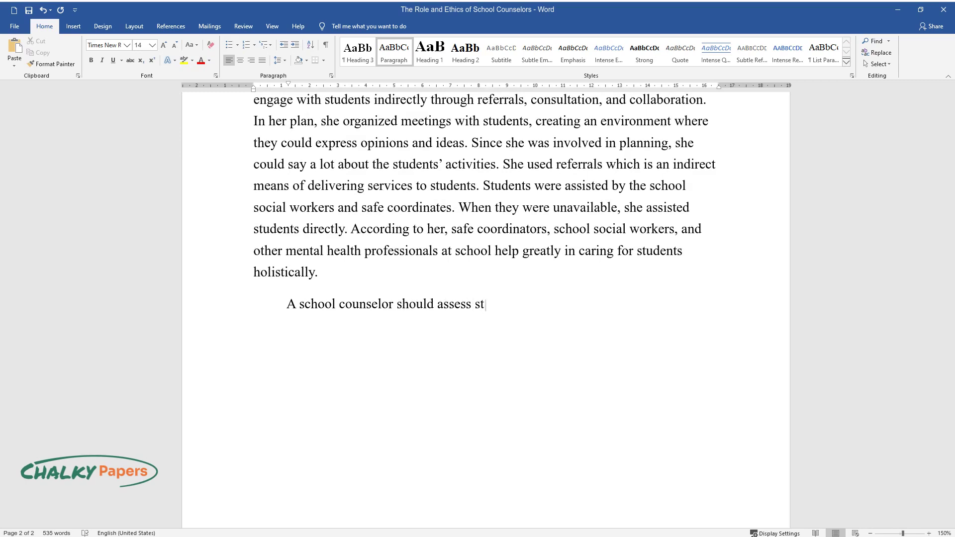
text(udents regularly. She engaged the a)
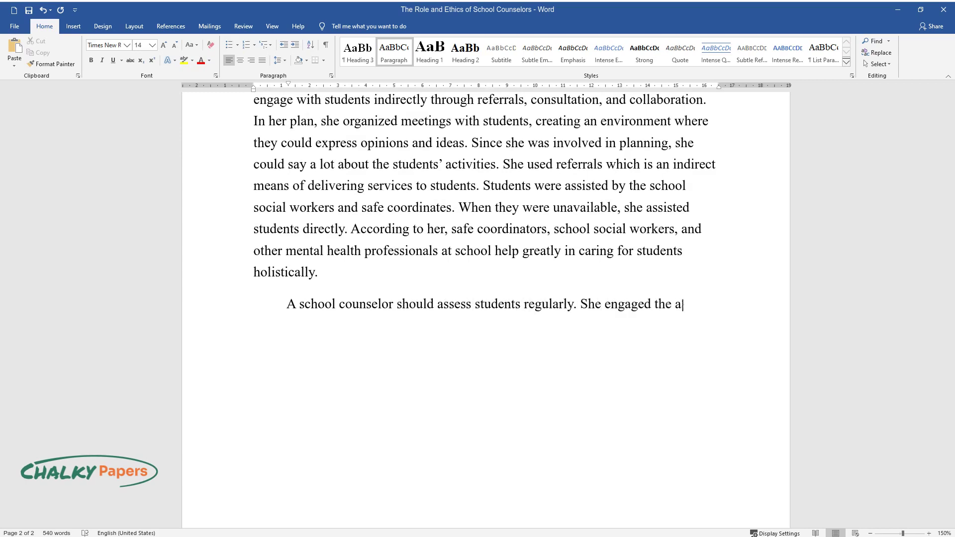
text(ssessing administrator to attend the team meeting to )
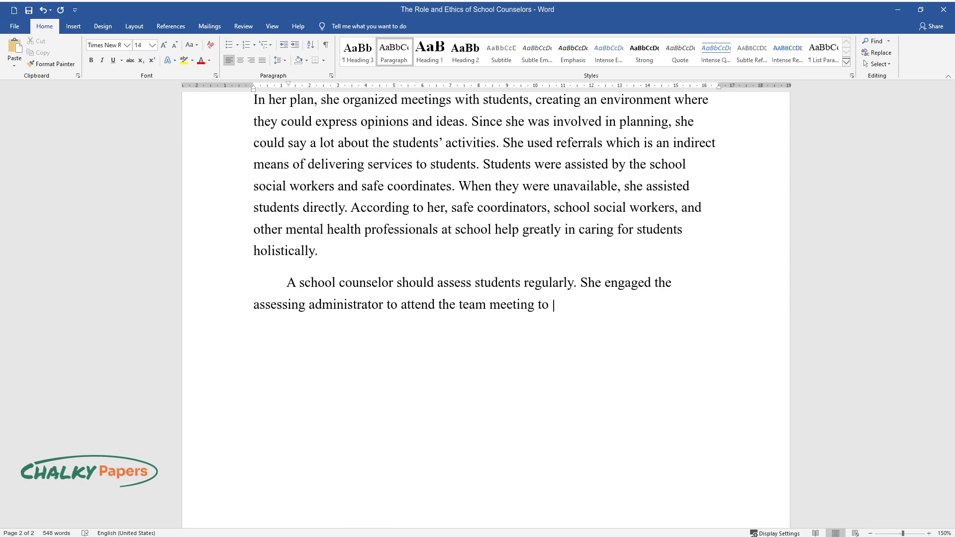
text(plan processes such as course regis)
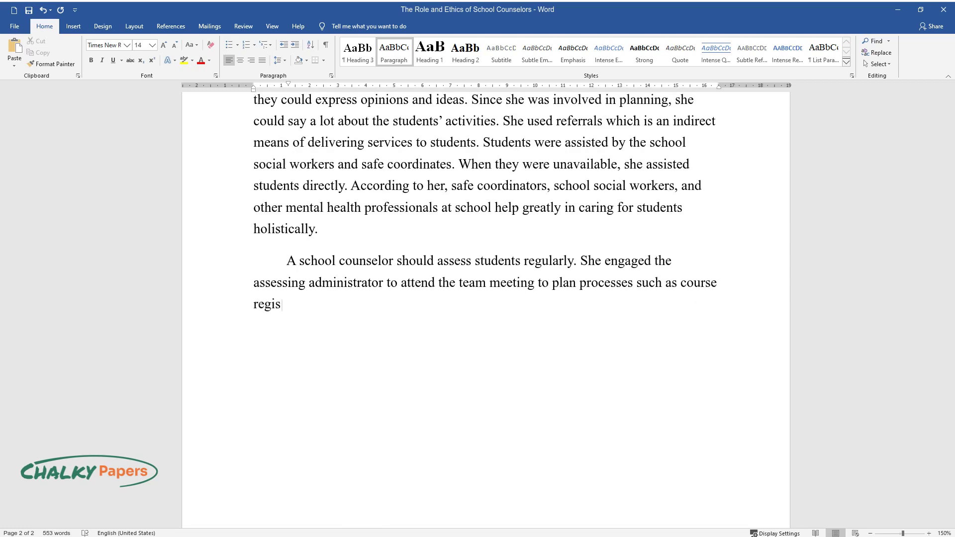
text(tration. They do that to reflect ho)
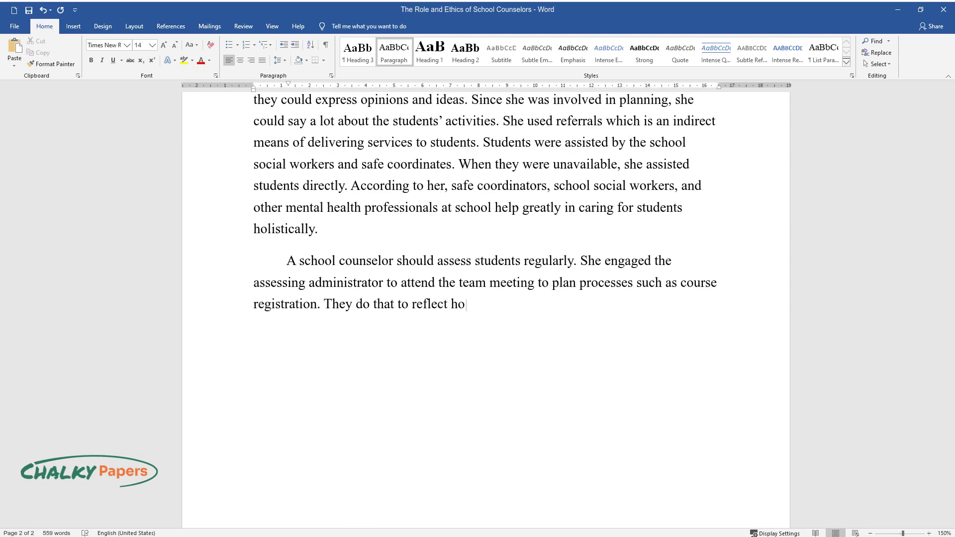
text(w students are different after carr)
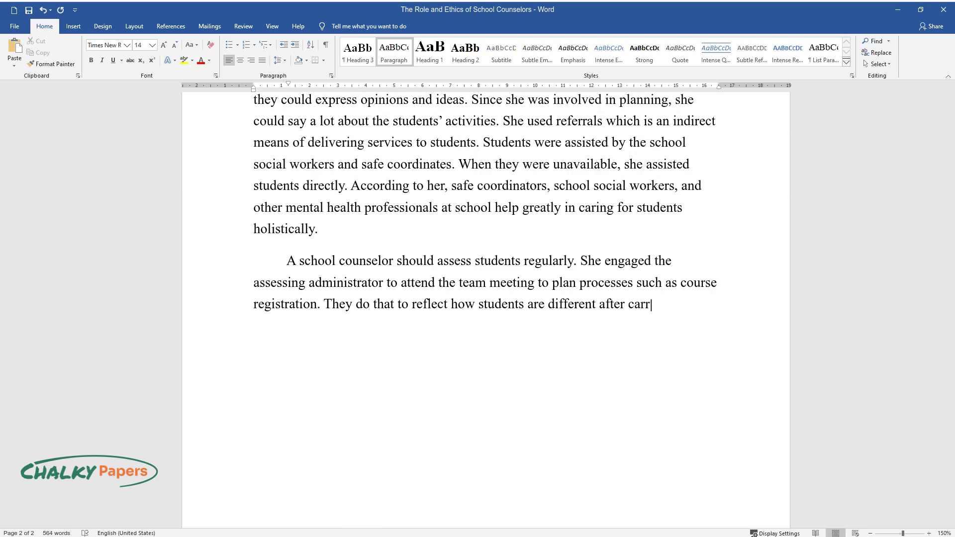
text(ying out a school counseling progra)
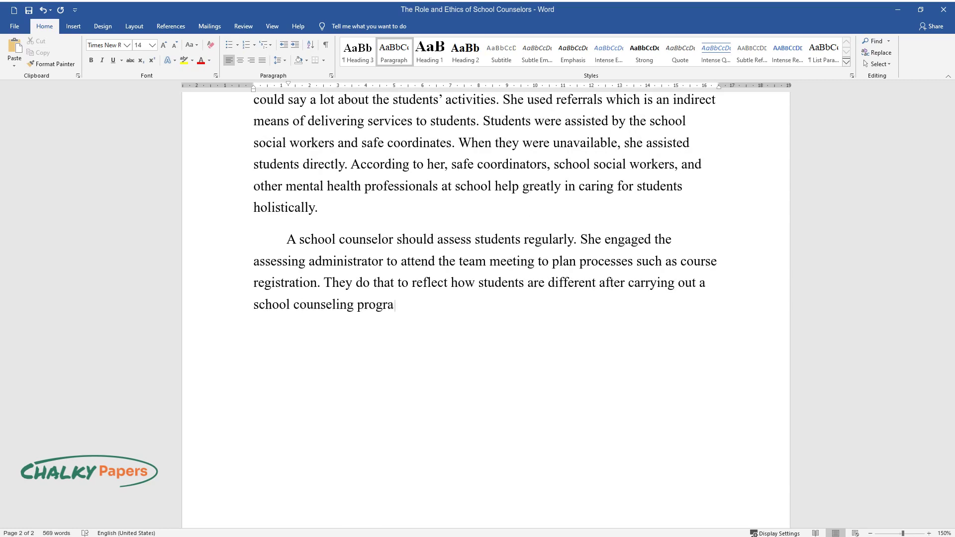
text(m. The assessment also helped deter)
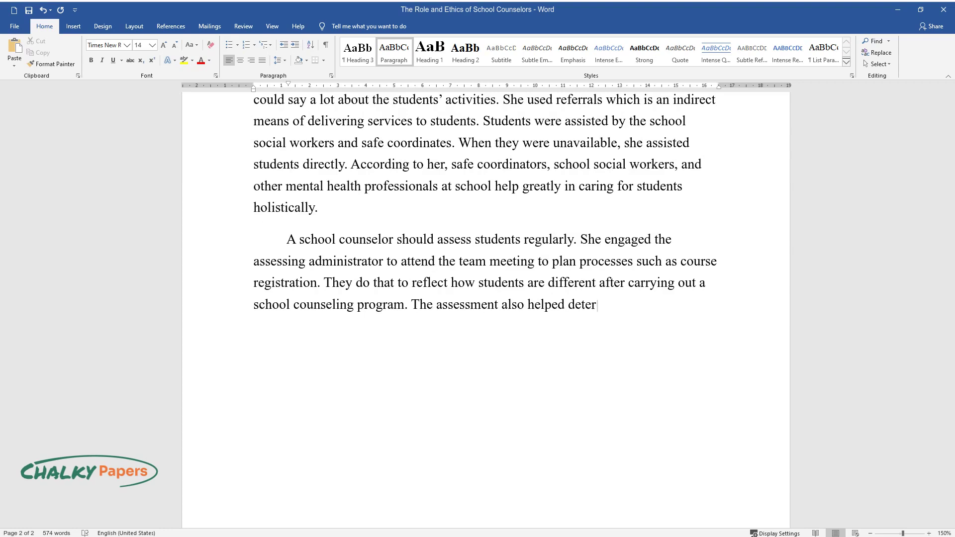
text(mine its effectiveness in the prosp)
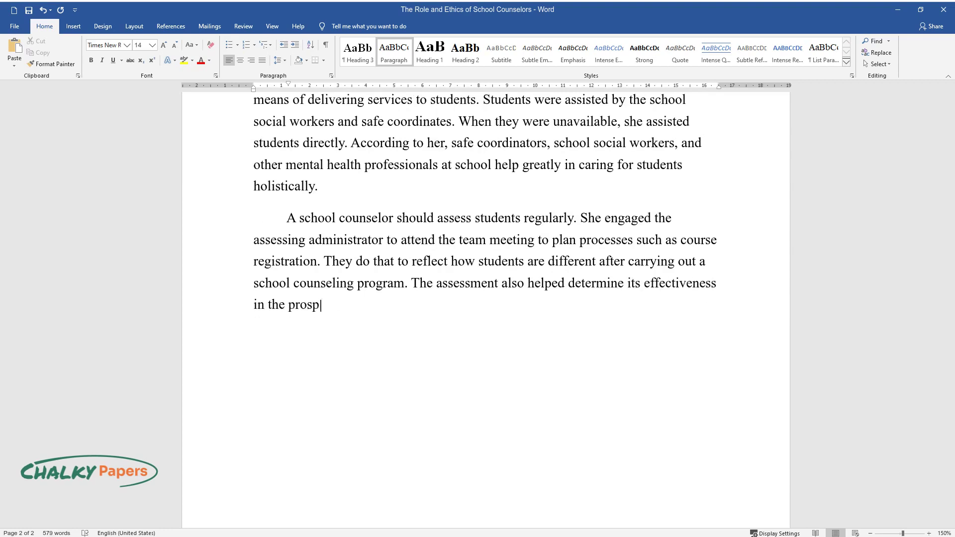
text(ects of the students. Besides, an a)
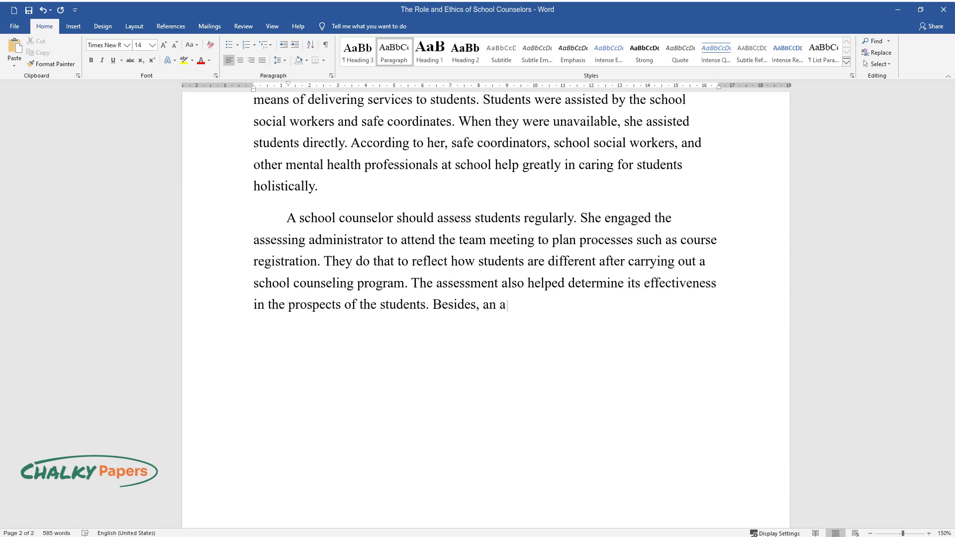
text(ssessment will help reveal improvem)
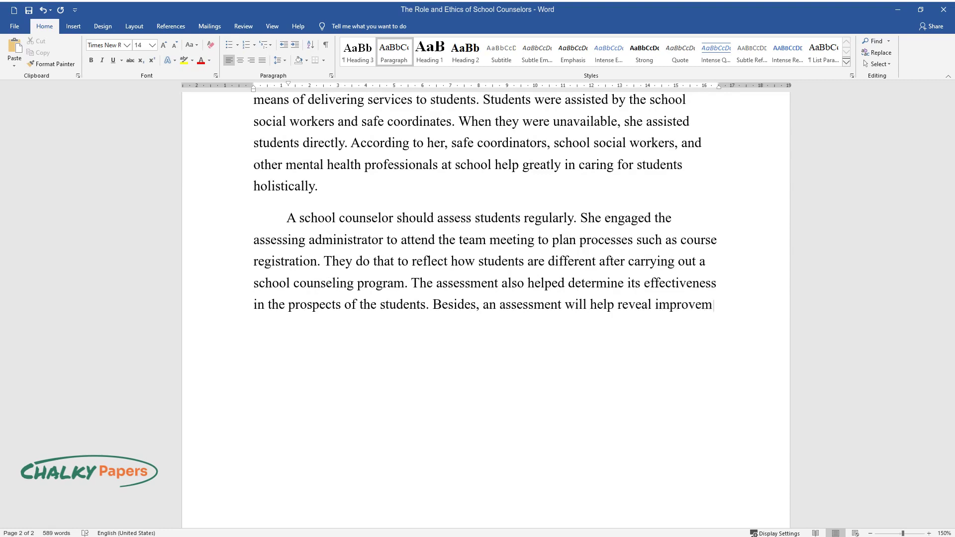
text(ents to their school counseling pro)
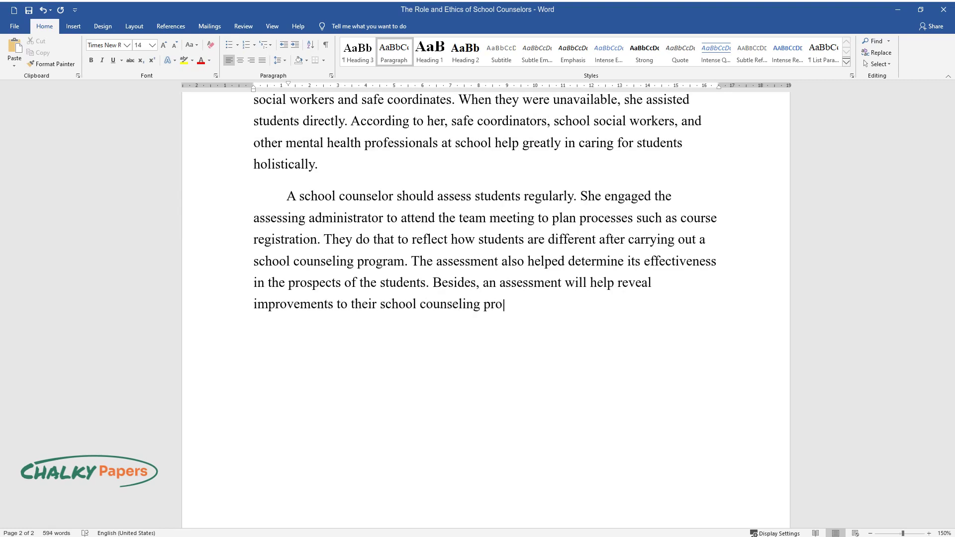
text(gram delivery and design. It is inc)
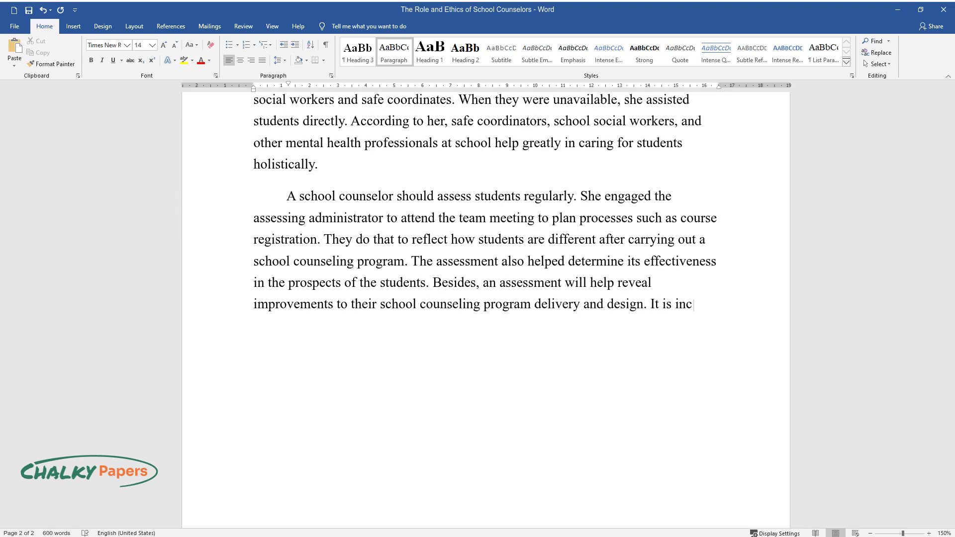
text(redible that school counselors also )
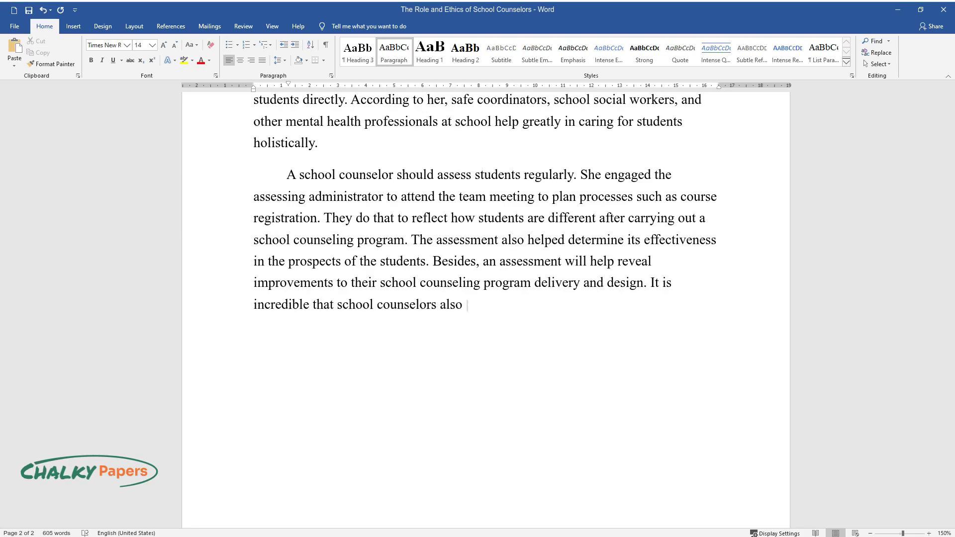
text(assess themselves to determine the)
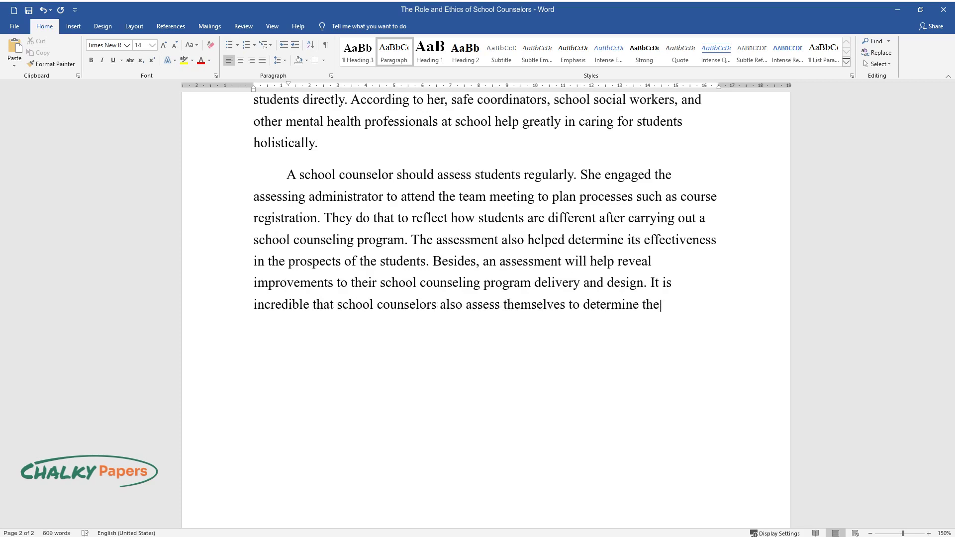
text(ir behaviors and mindset. This data)
text( is significant for their annual pa)
text(rticipation in a school counselor pe)
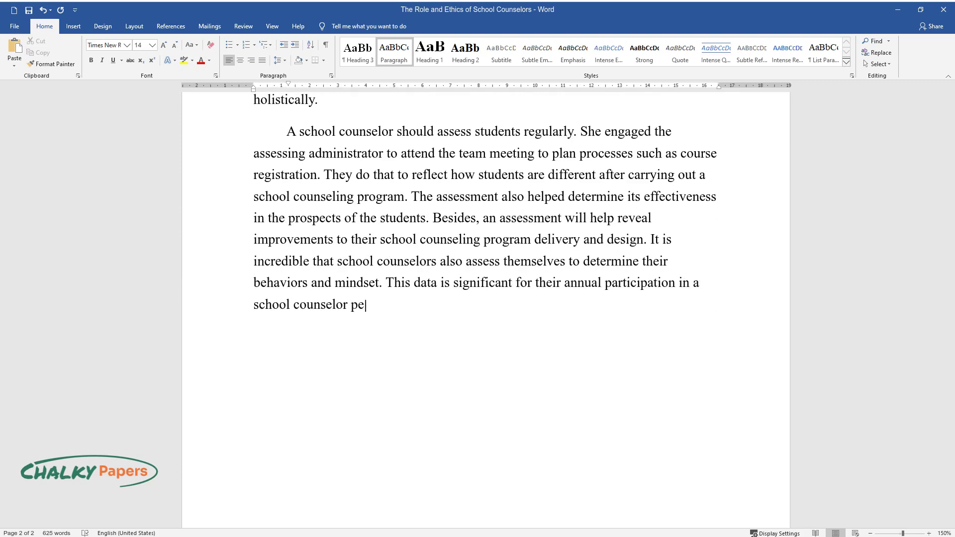
text(rformance appraisal with a qualifie)
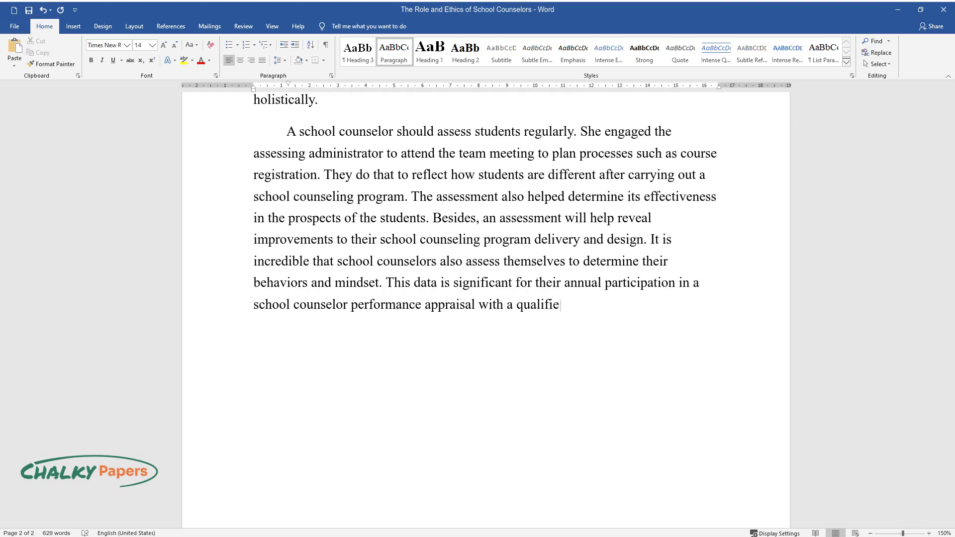
text(d administrator and professional development. Therefo)
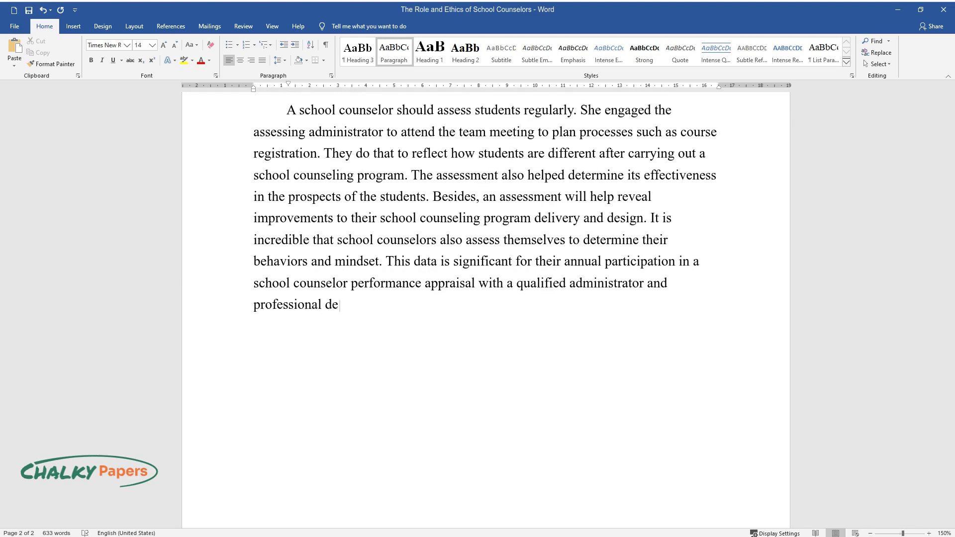
text(re, the national )
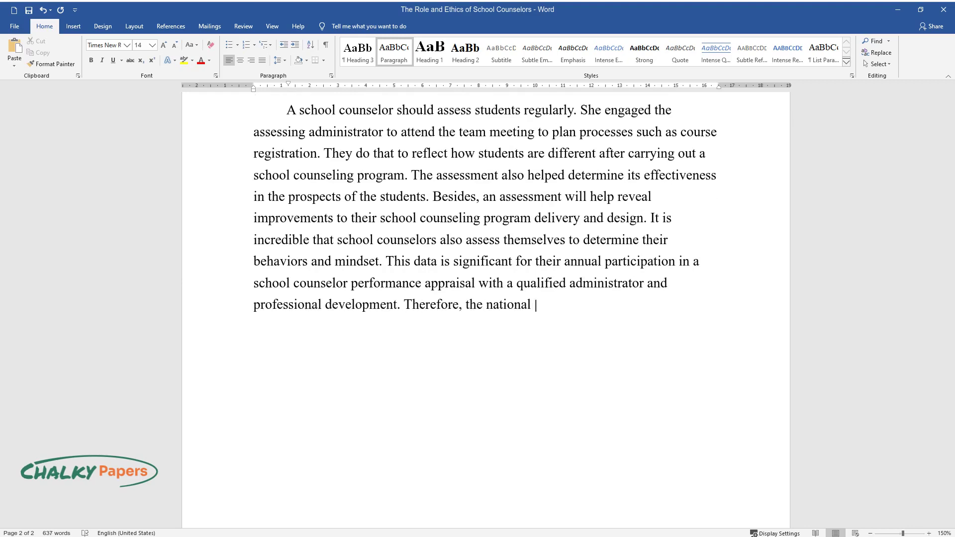
text(model provides annual results repor)
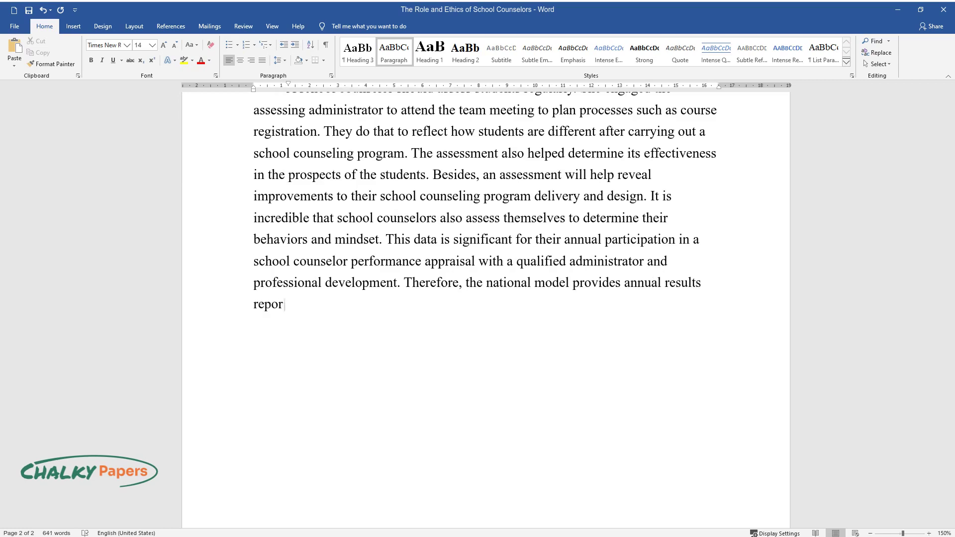
text(ts and school counseling program as)
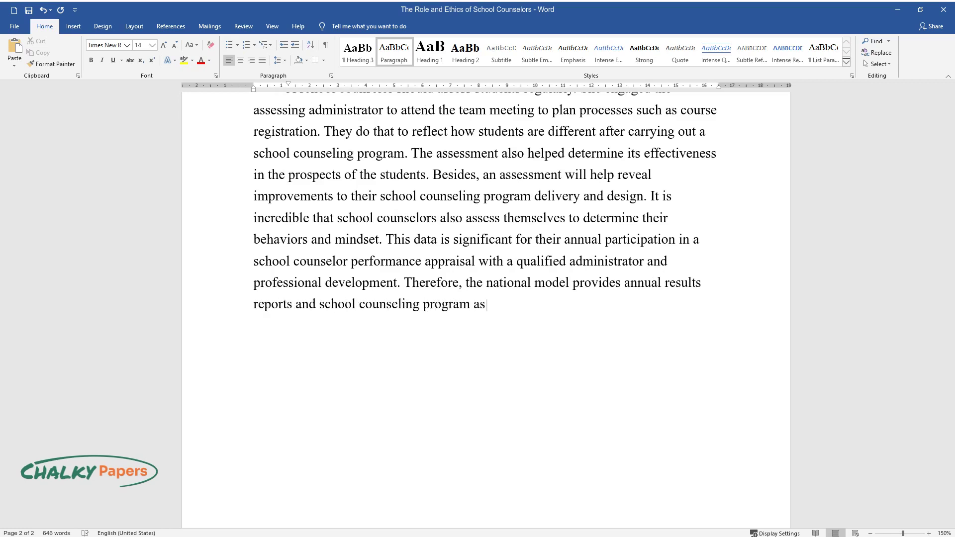
text(sessments to guide assessment and a)
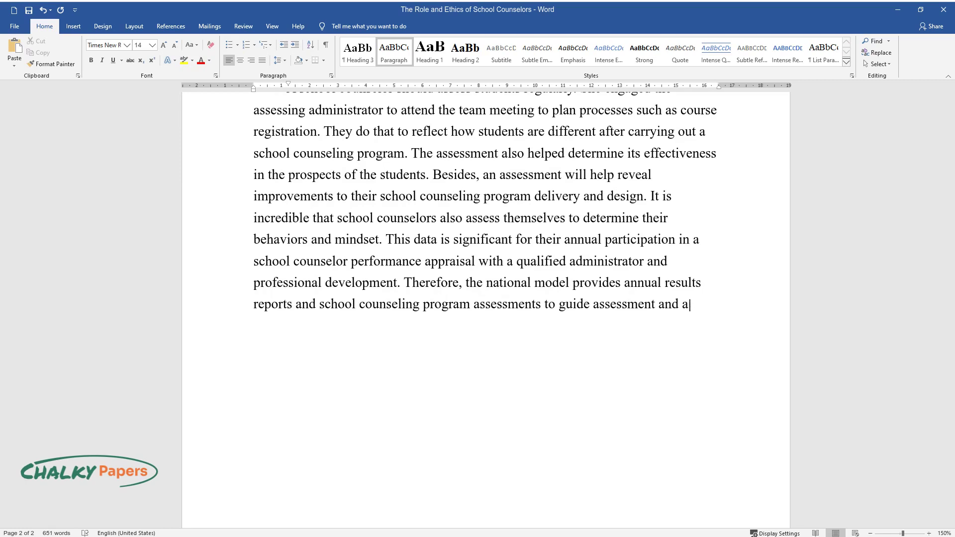
text(ppraisal in program assessment. A sc)
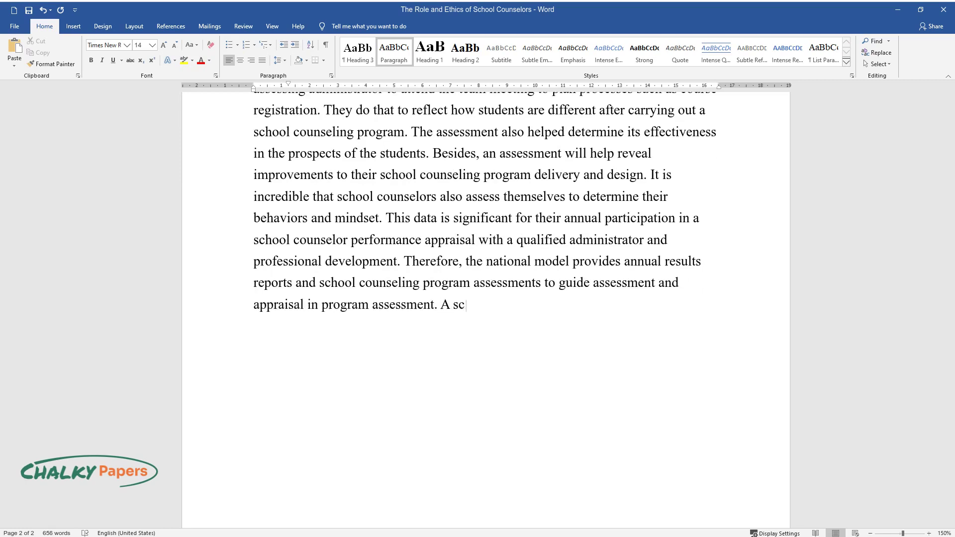
text(hool counselor performance apprais)
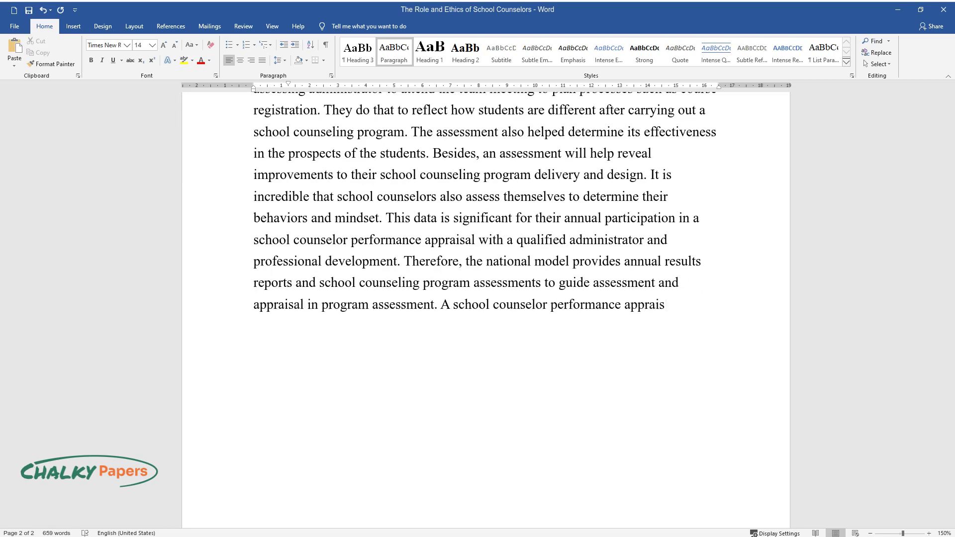
text(al template and ASCA school counselo)
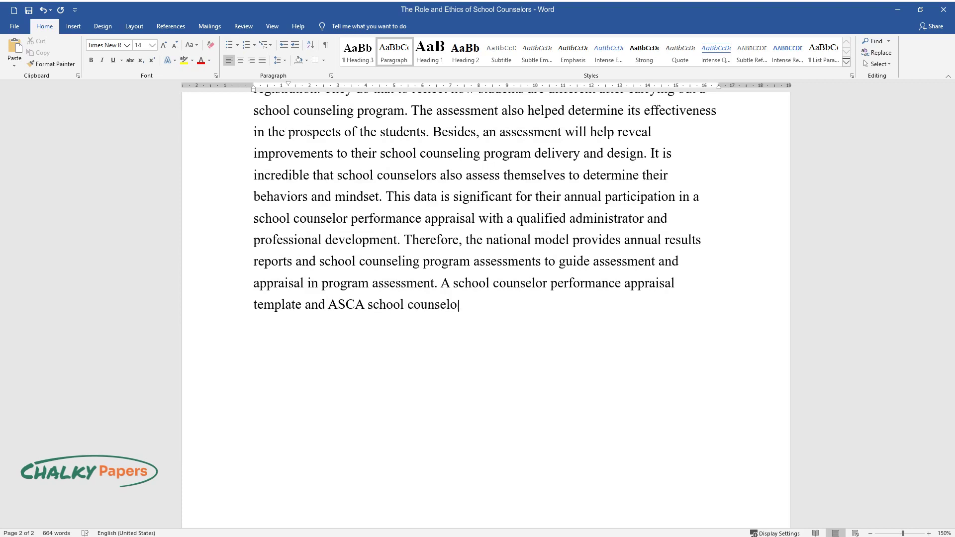
text(r Professional standards & compete)
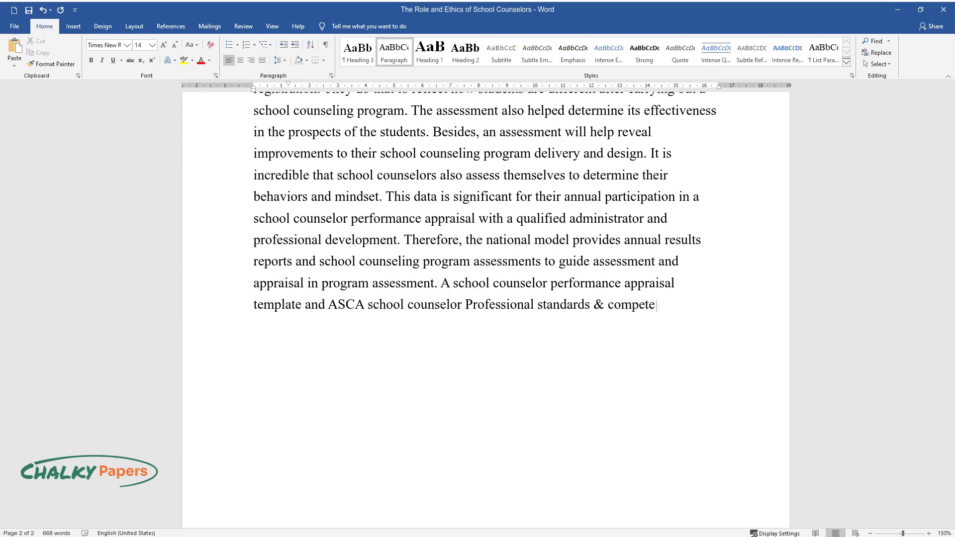
text(ncies assessment are used to assess )
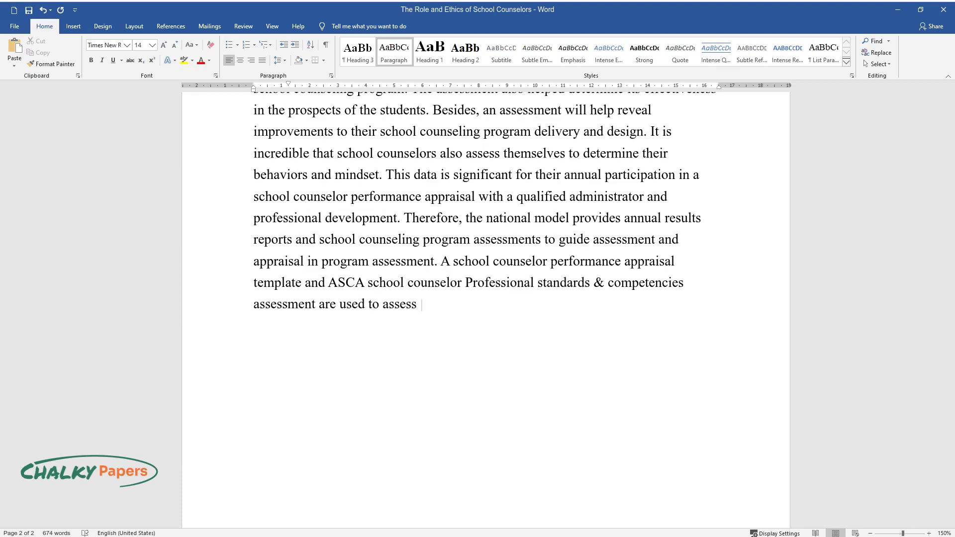
text(the school counselor assessment and)
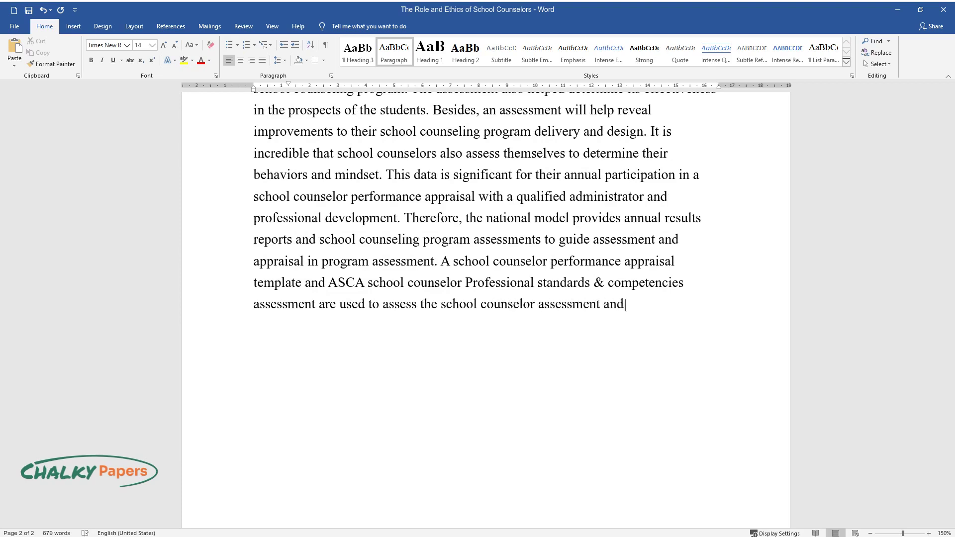
text( appraisal. Therefore, the assessme)
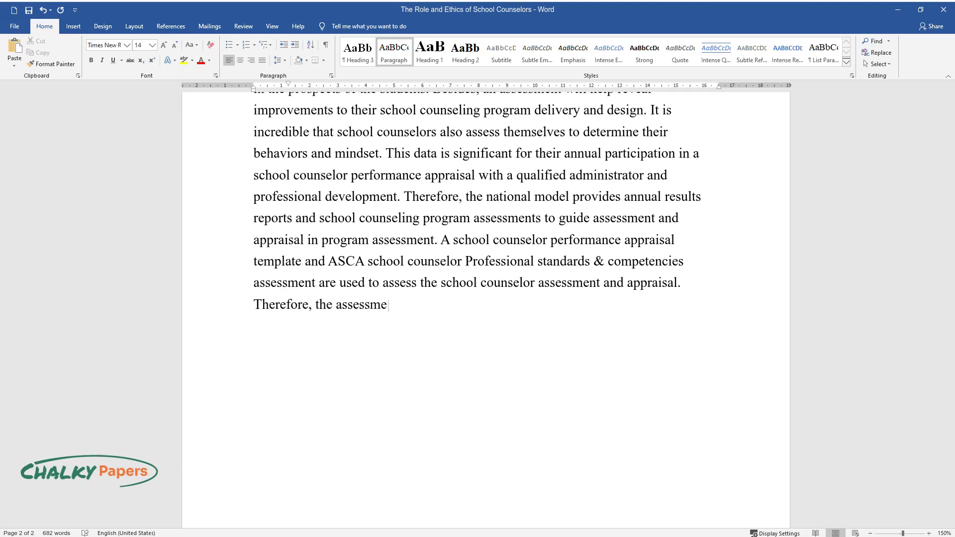
text(nt paves the way to obtain valuable)
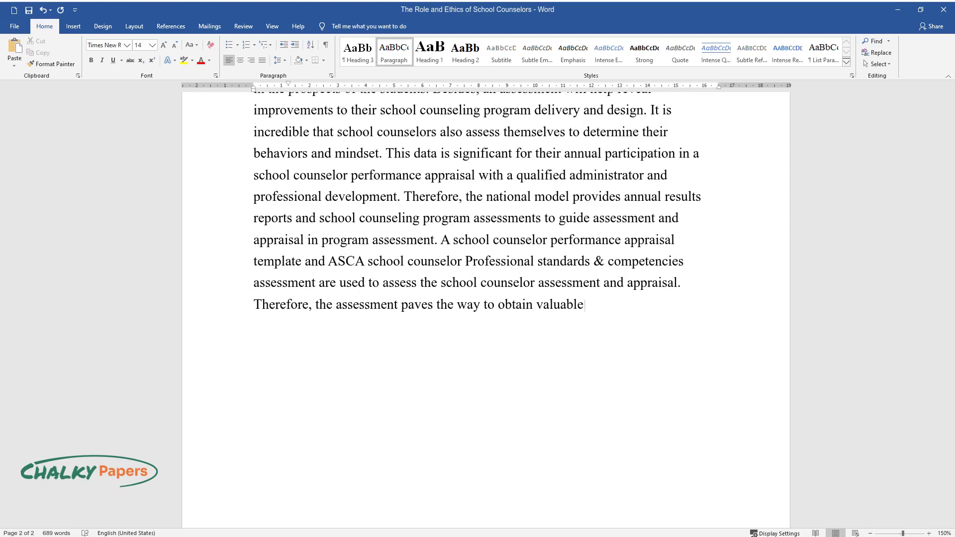
text( information on what students learned and the procedure used to learn it, and it exposes where they strug)
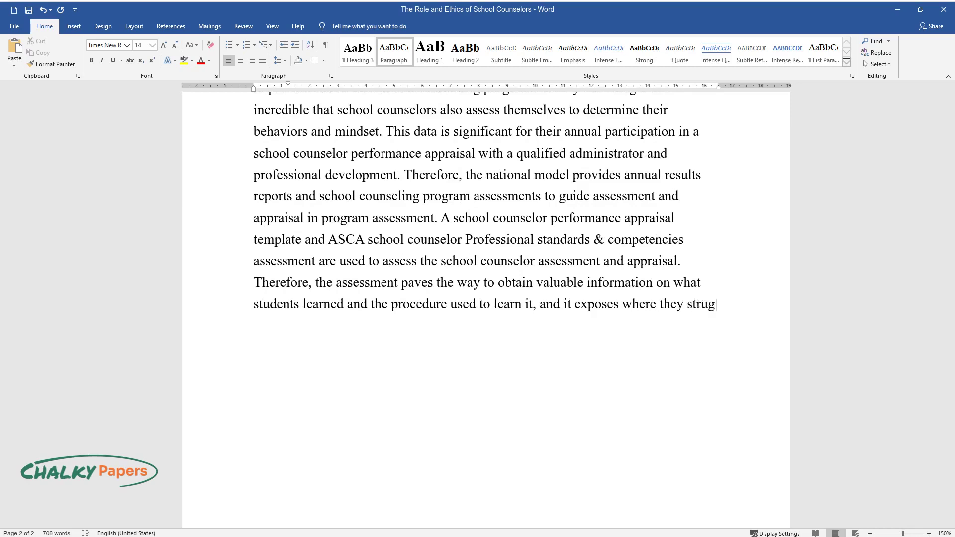
text(gled to learn.)
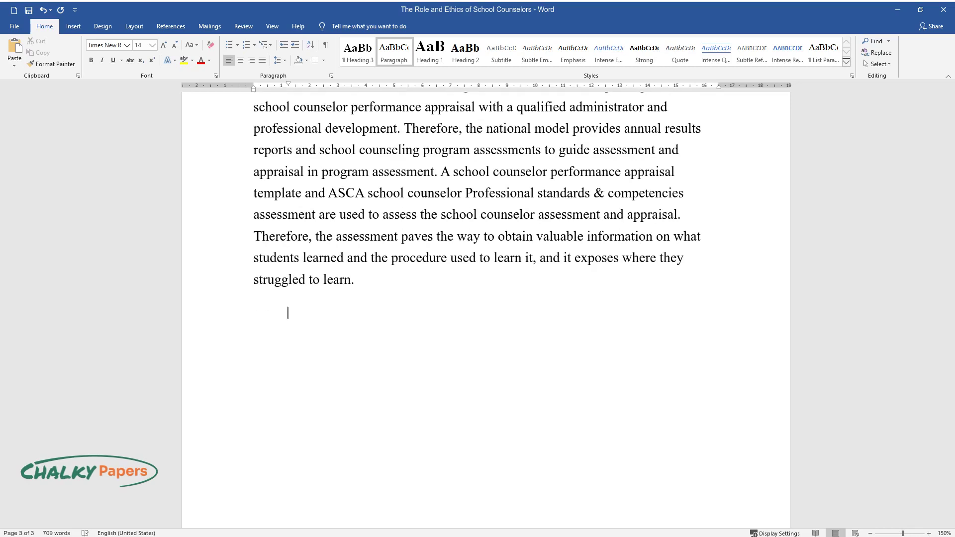
text(Promoting the school counsel)
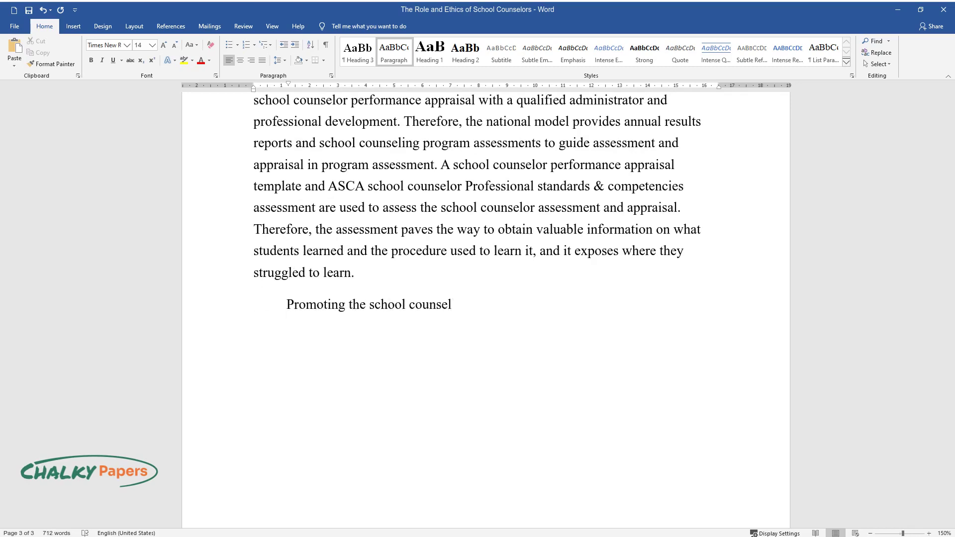
text(ing program development through ma)
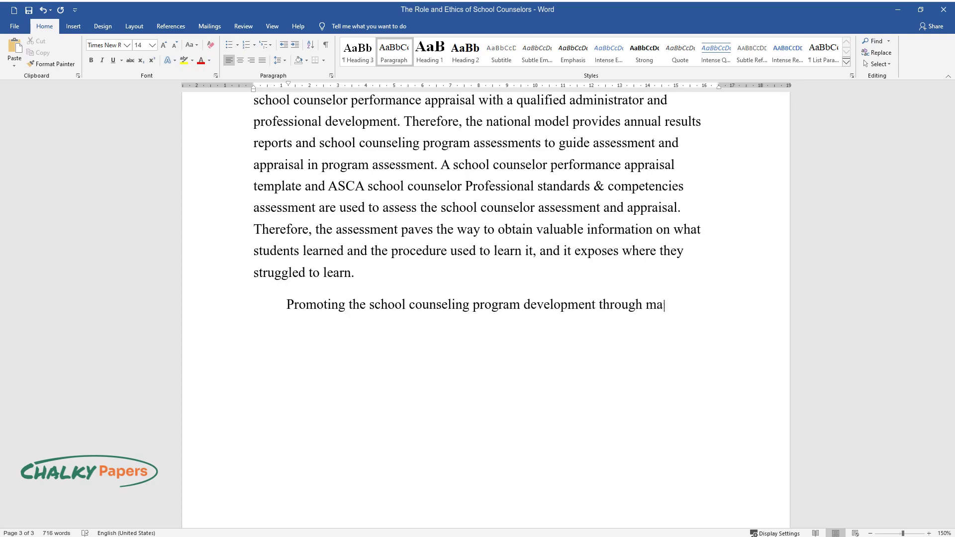
text(nagement, assessment, and delivery)
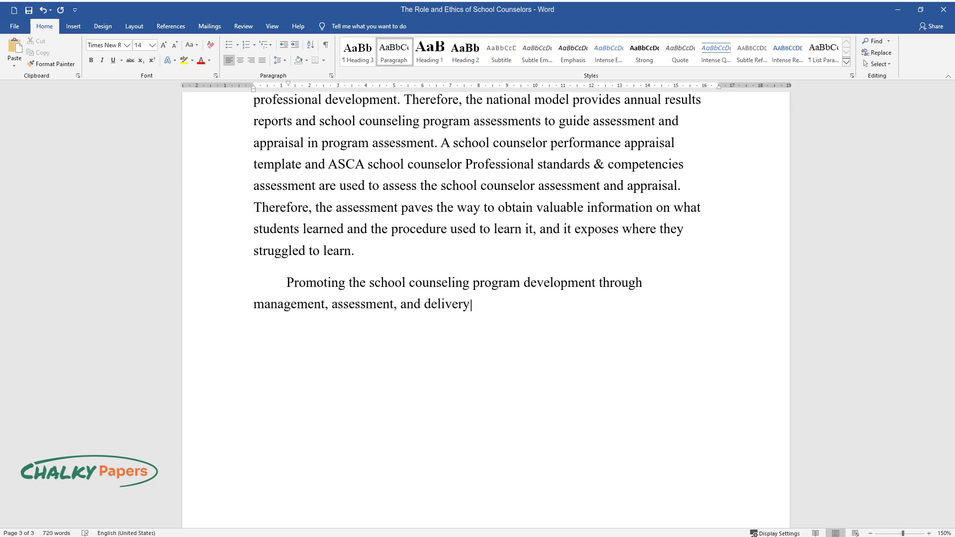
text( is essential to following the eth)
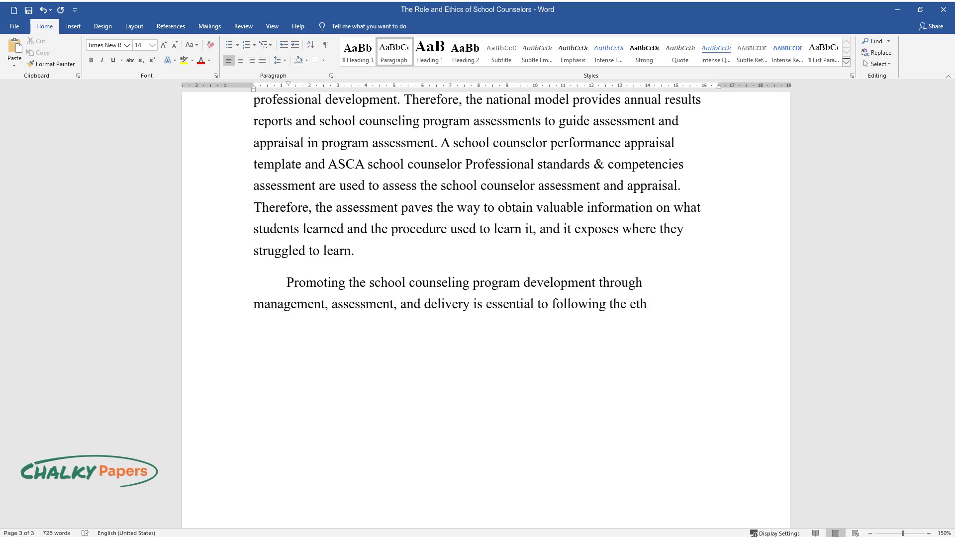
text(ical and professional standards of)
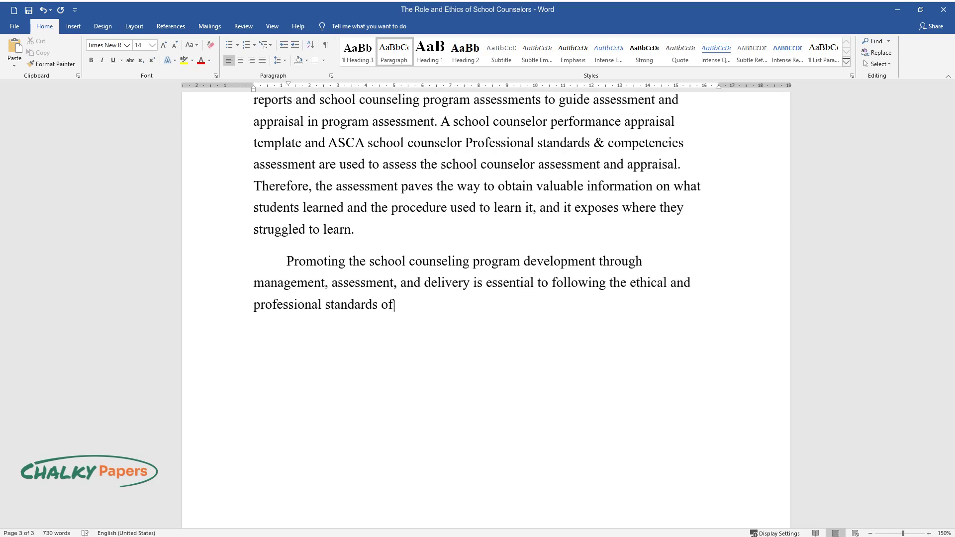
text( ASCA. The school counselor manag)
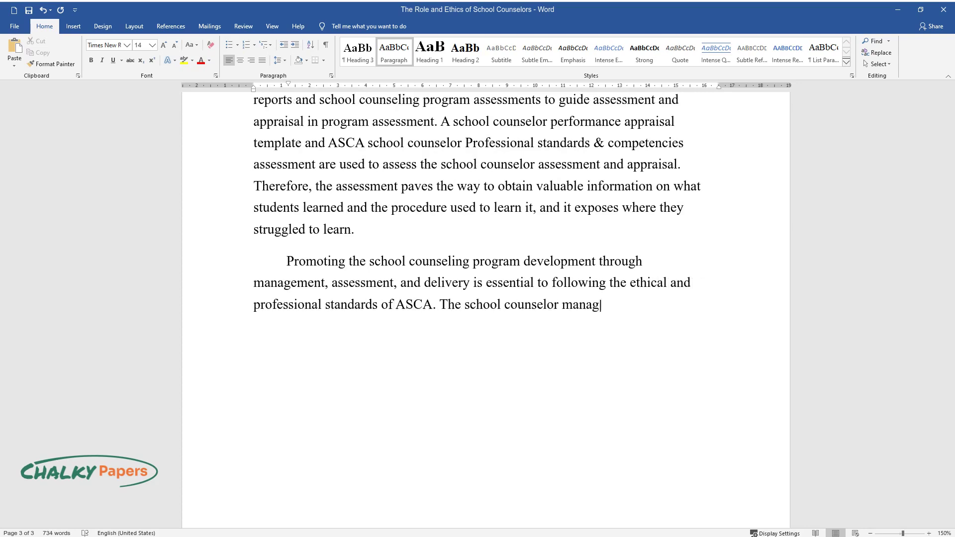
text(es the school counseling program e)
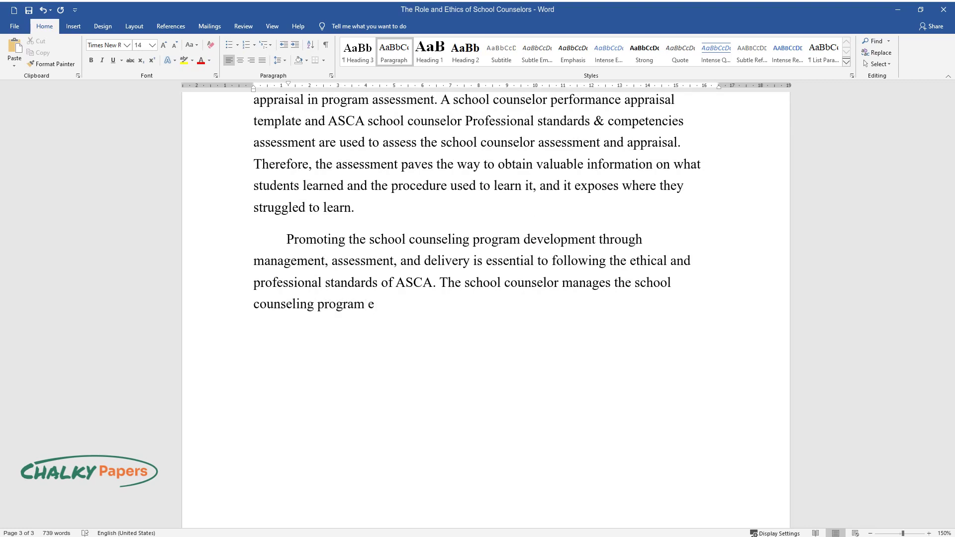
text(ffectively and efficiently through)
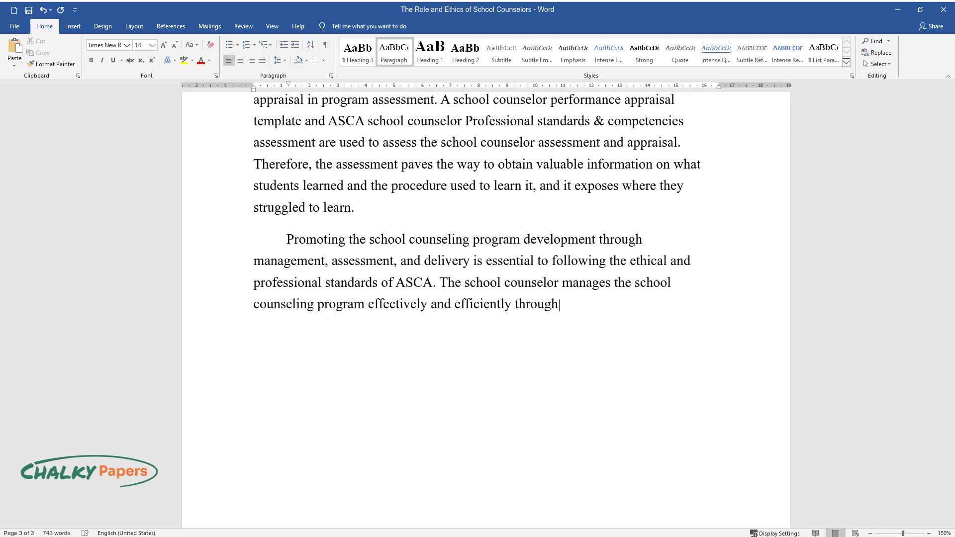
text( program planning and program focusing. She deliver)
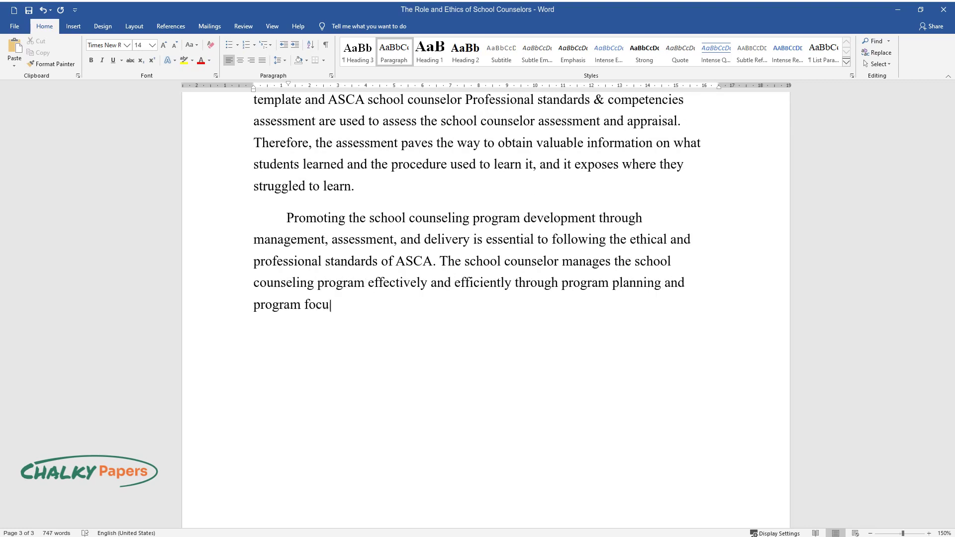
text(ed activities and)
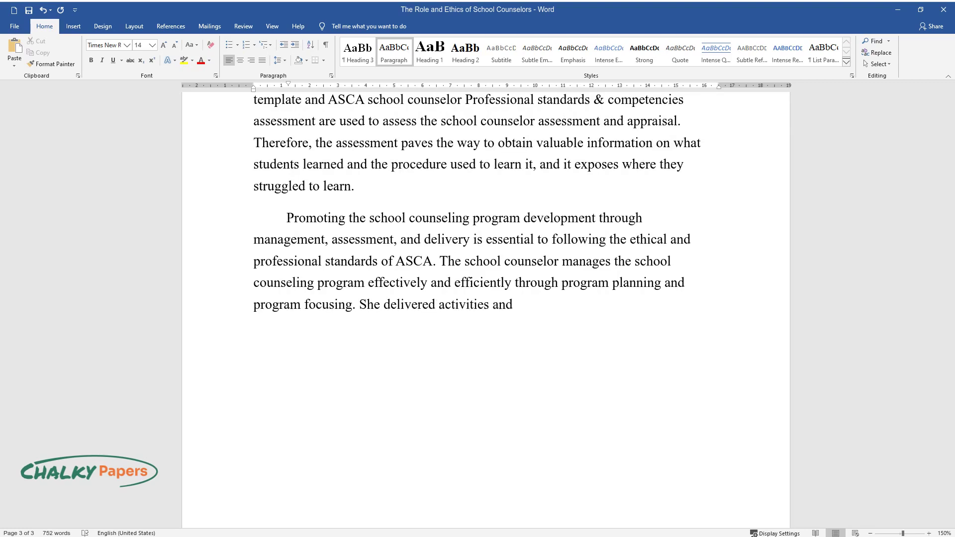
text( services to students that she bel)
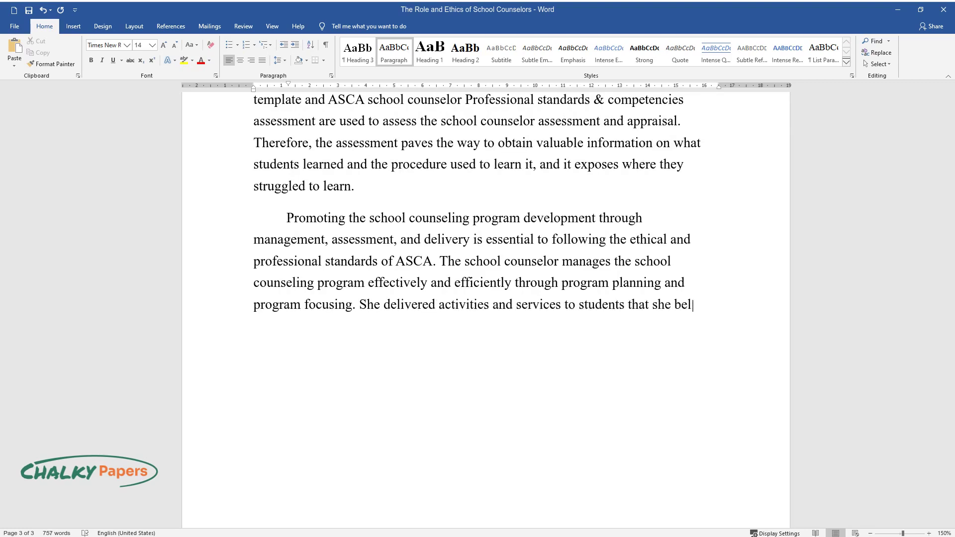
text(ieved that it has a positive impac)
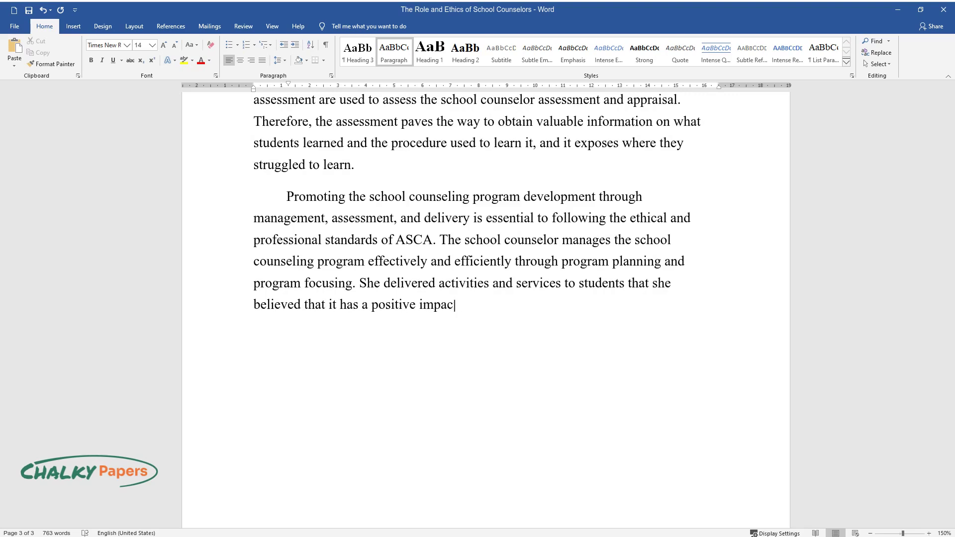
text(t on the students. She used either)
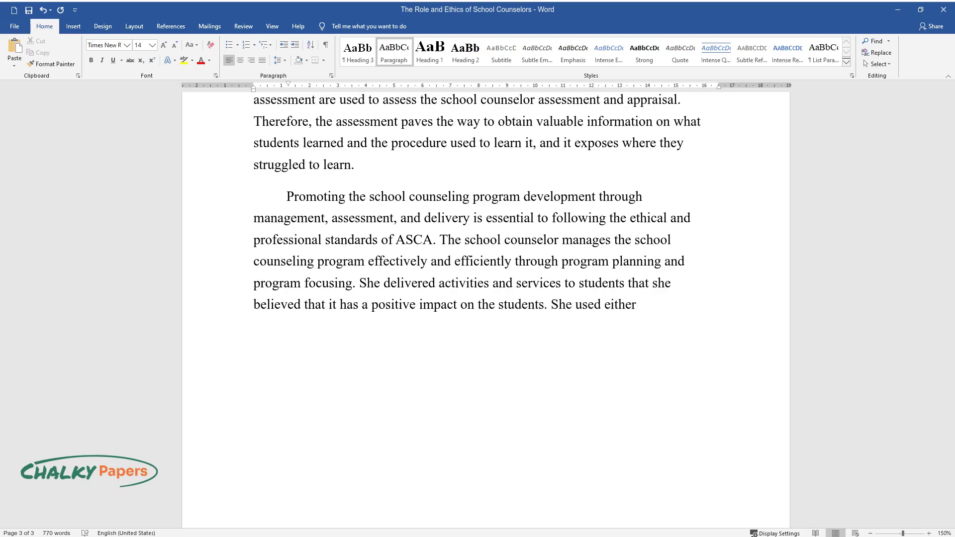
text( direct or indirect means to interact with students. She assesses th)
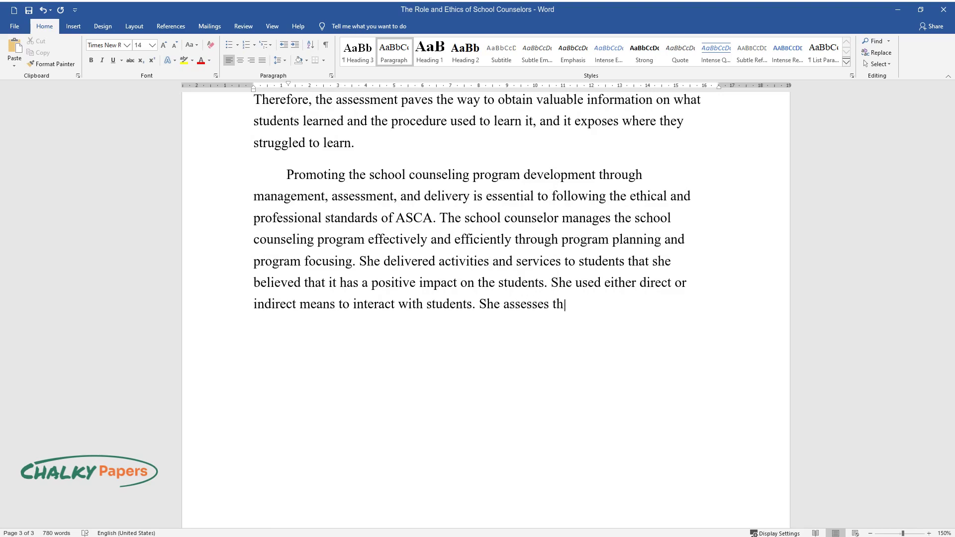
text(e students to measure the impact o)
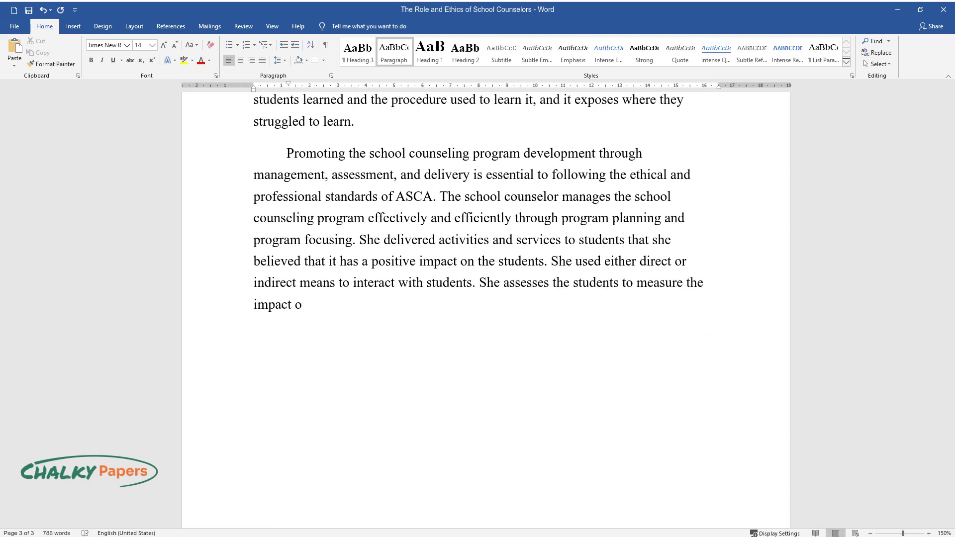
text(f the school counseling program t)
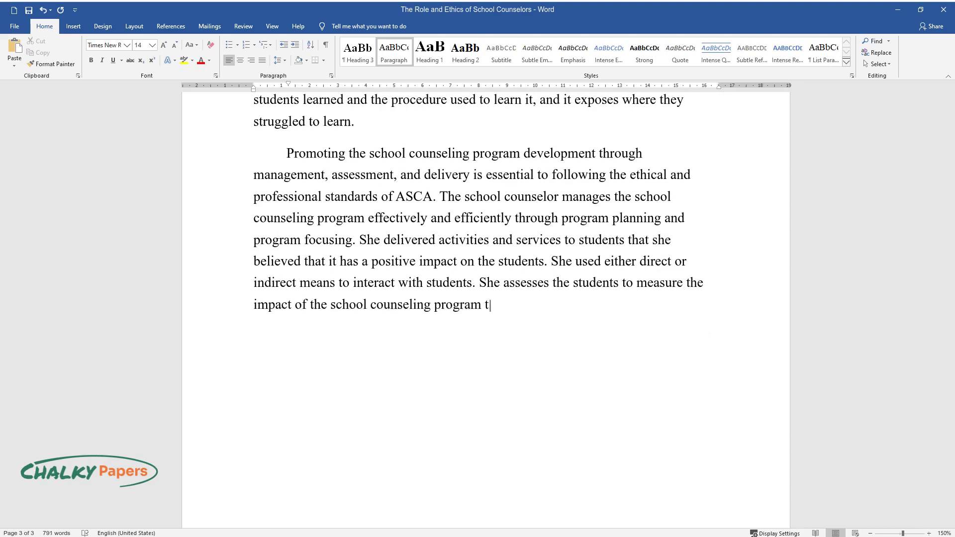
text(hrough program assessment. Ultimat)
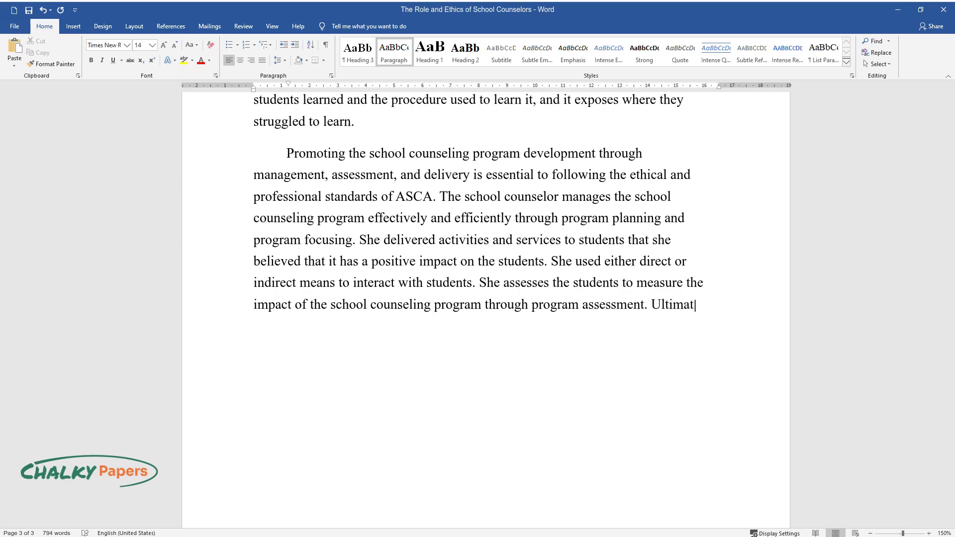
text(ely, scho)
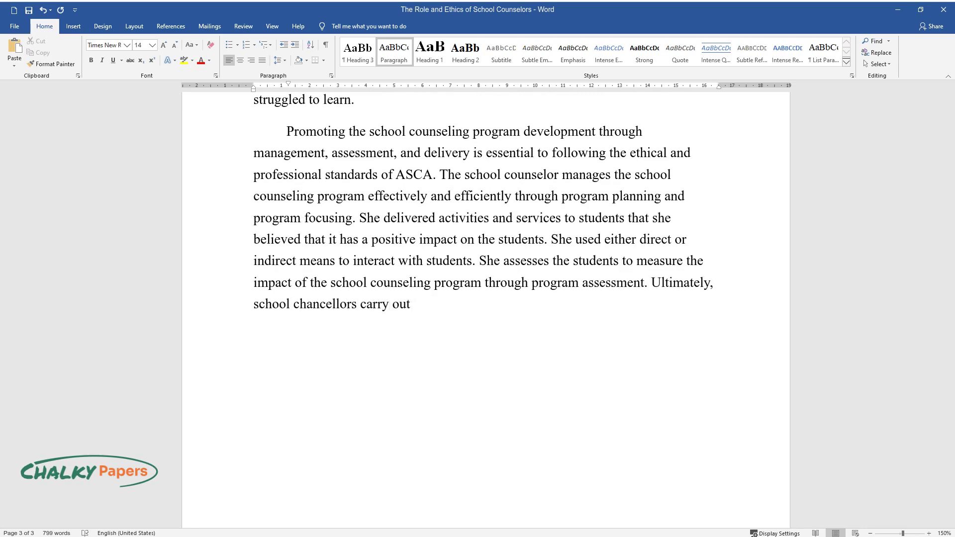
text(ol chancellors carry out self-assessments on their behavior)
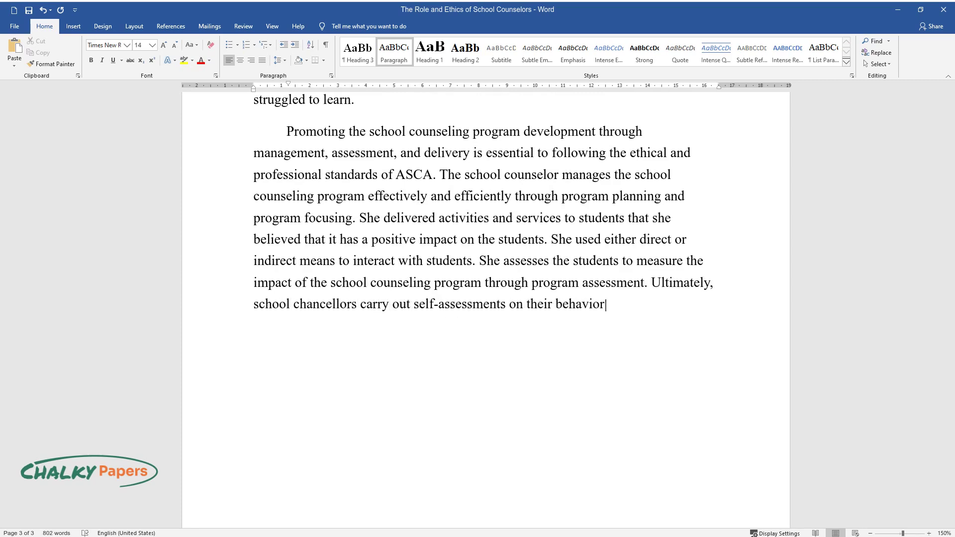
text(s and mindset. Therefore, the ASCA model i)
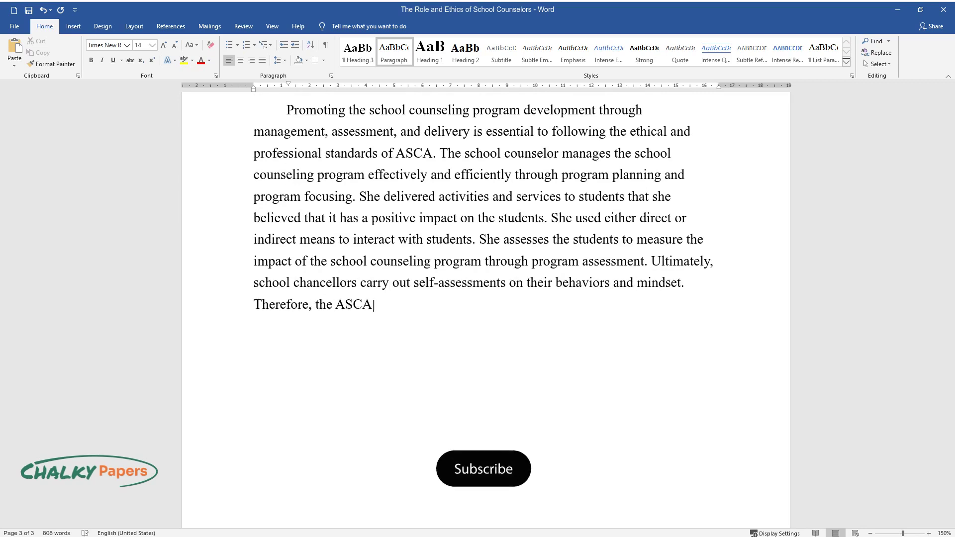
text(s amazing, although the pe)
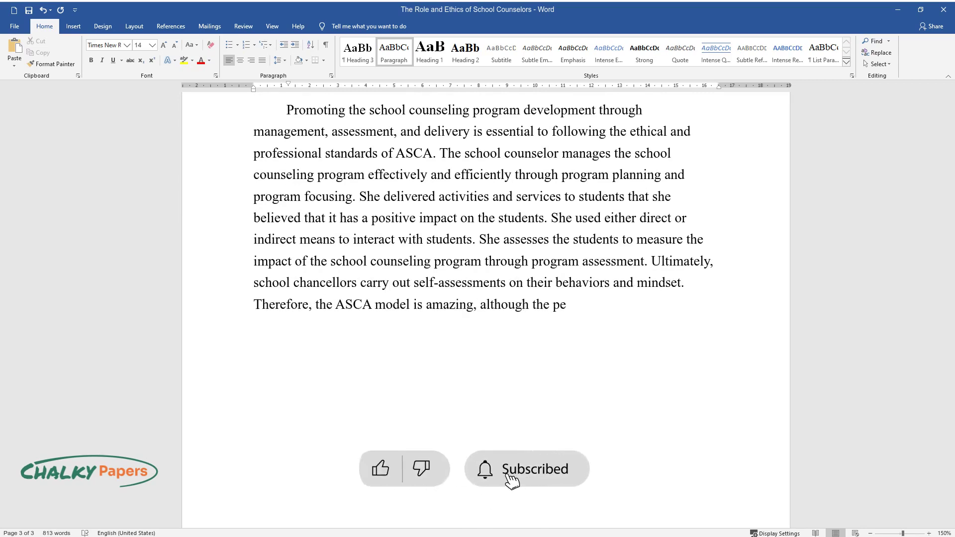
text(rsonal caseloads are over twice what ASCA)
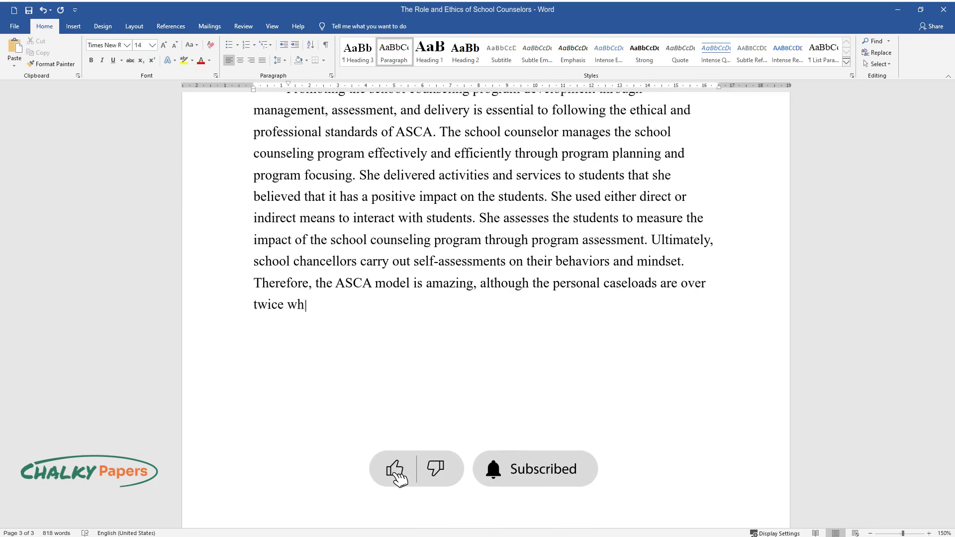
text( suggests that making the f)
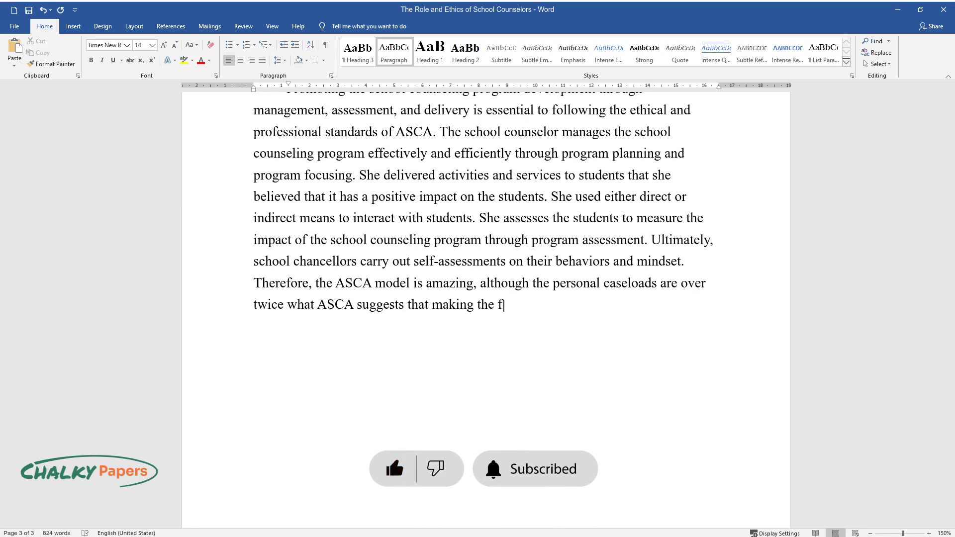
text(ollowing model undoable.)
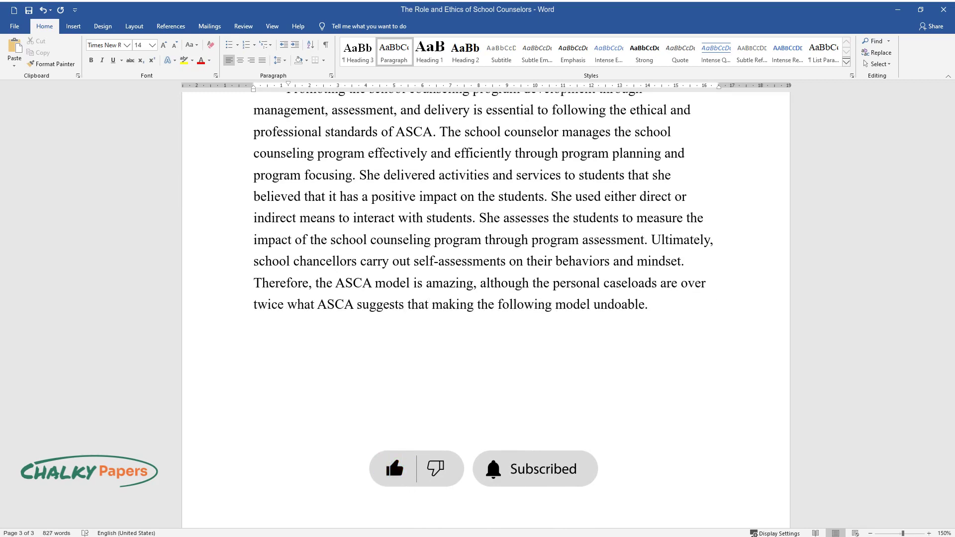